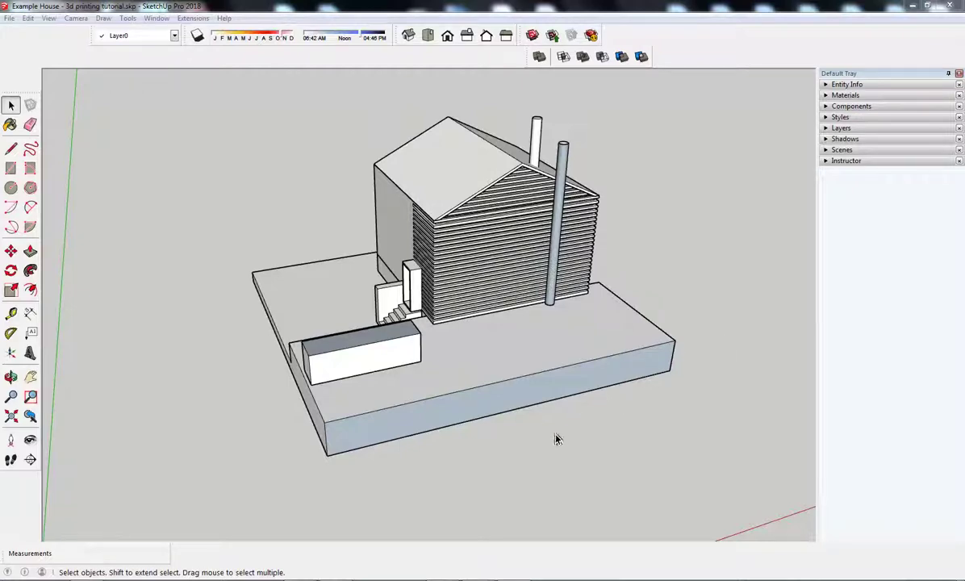
Step: Draw a 300 by 200 rectangle starting at the axes origin
middle_drag(513, 446, 630, 318)
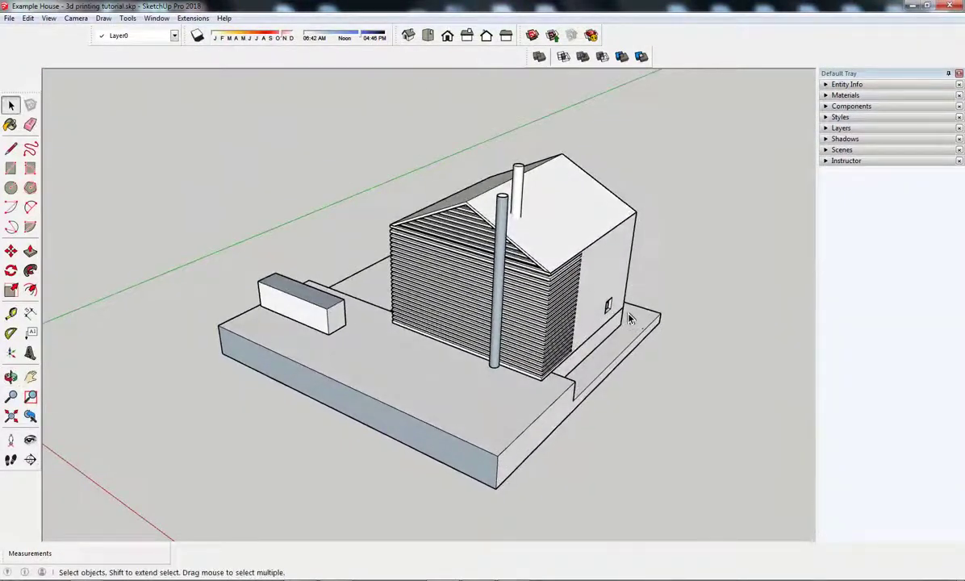
scroll(674, 368, down, 5)
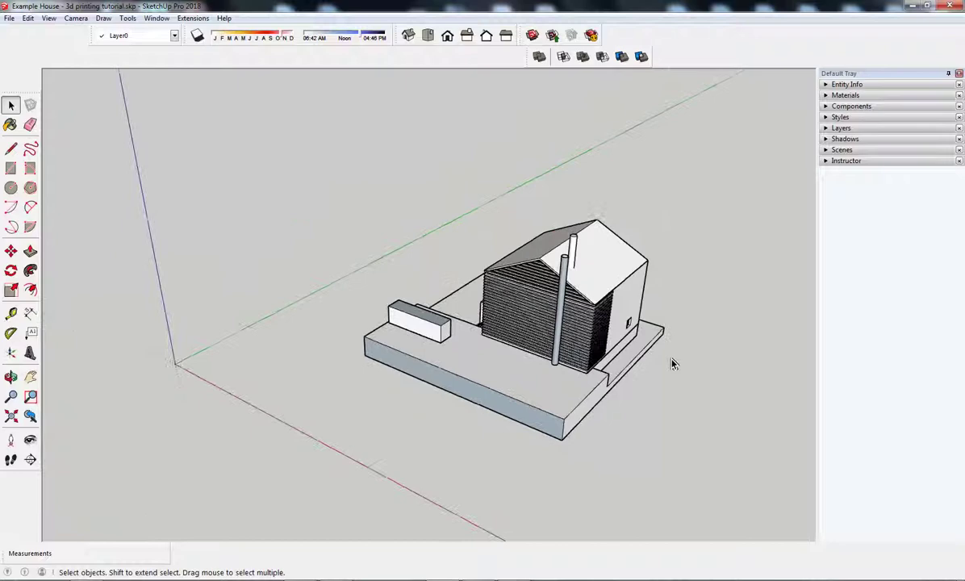
middle_drag(672, 362, 696, 455)
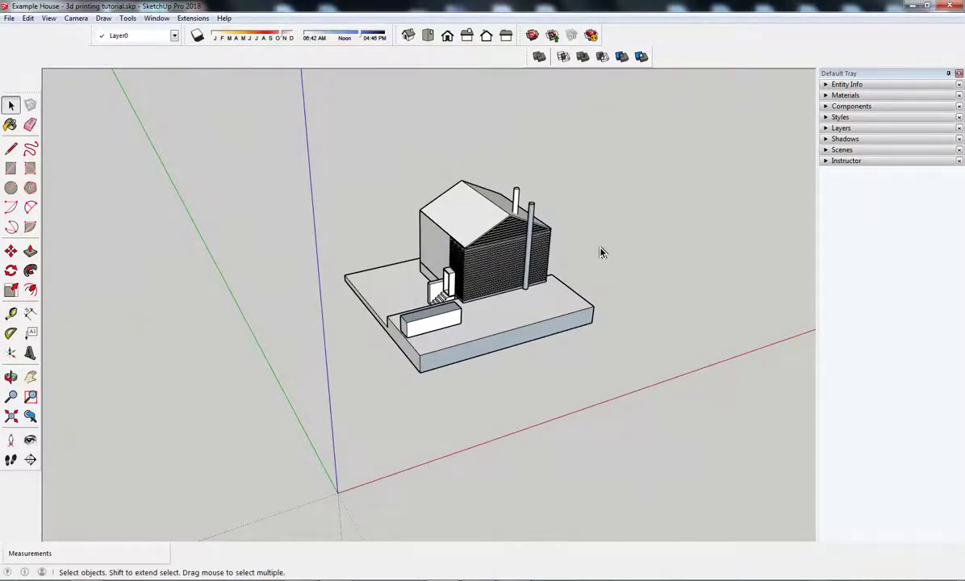
scroll(355, 508, up, 4)
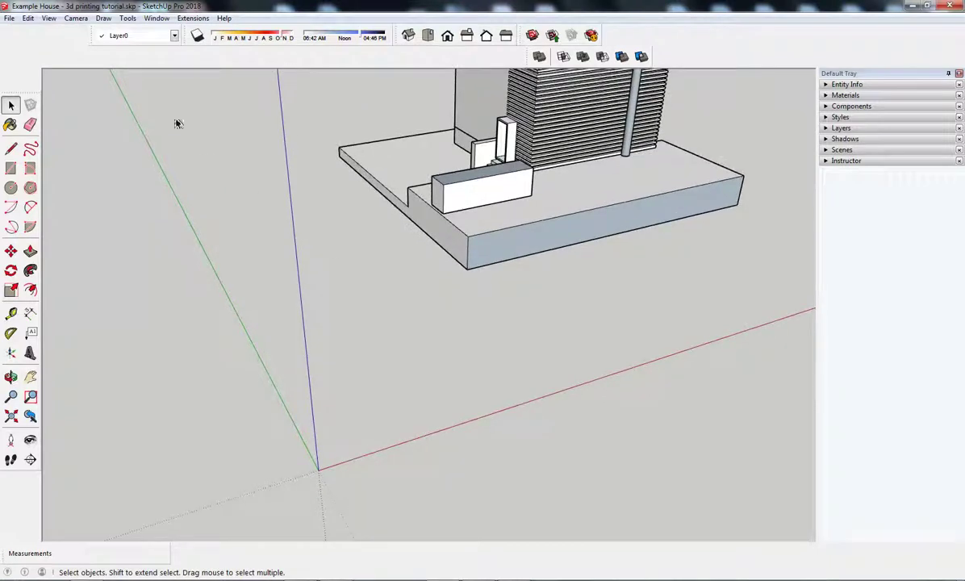
click(11, 168)
click(319, 468)
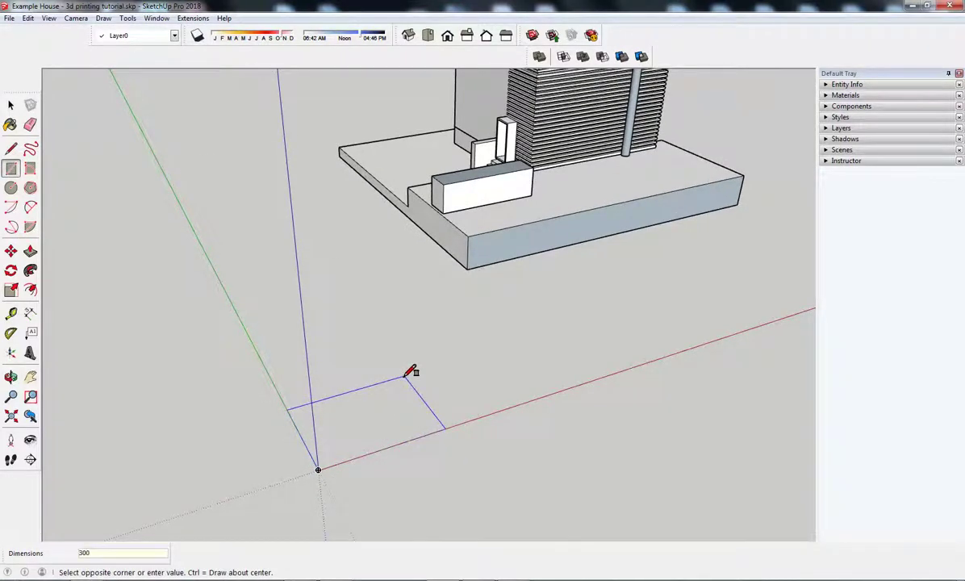
key(Escape)
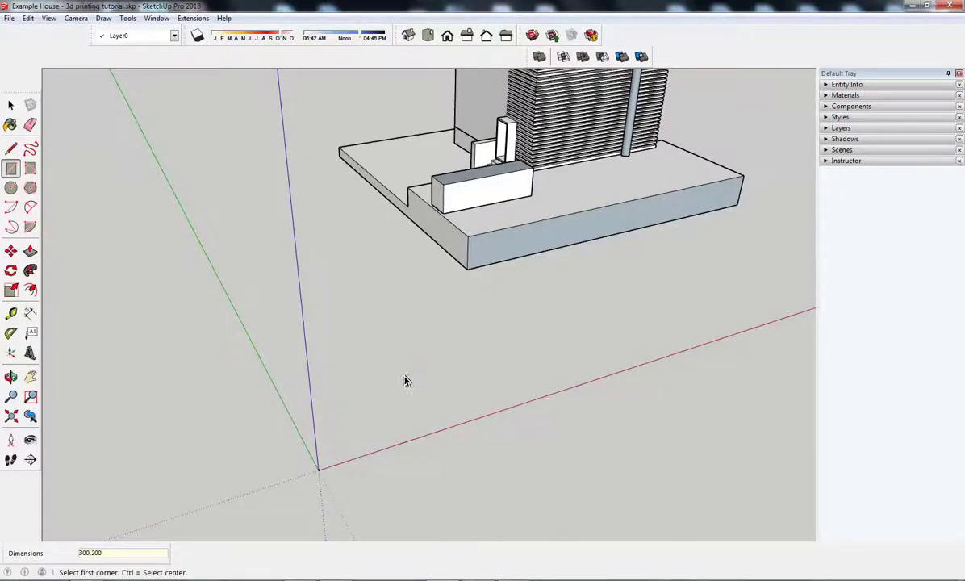
Step: Window-select the entire house model
key(space)
scroll(327, 468, up, 15)
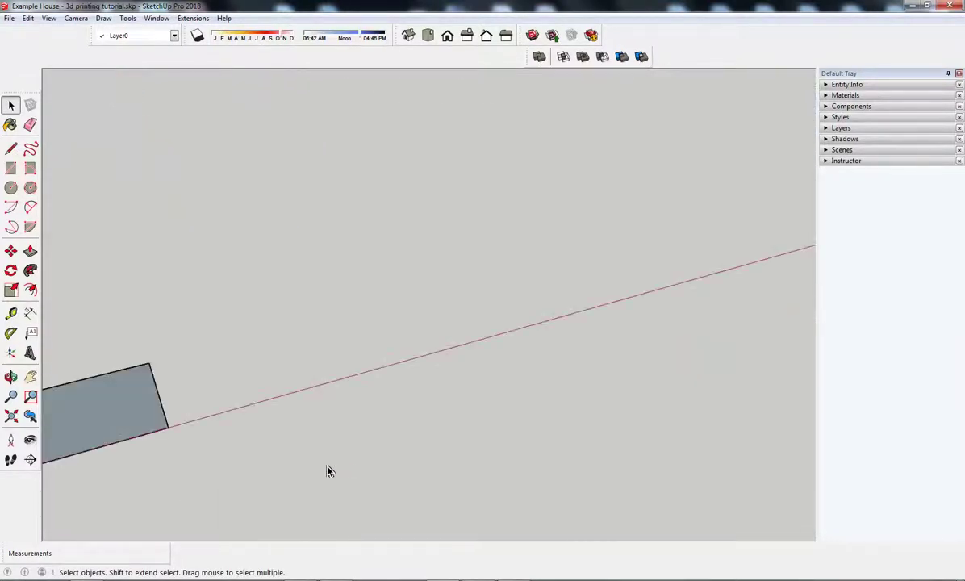
scroll(290, 450, down, 15)
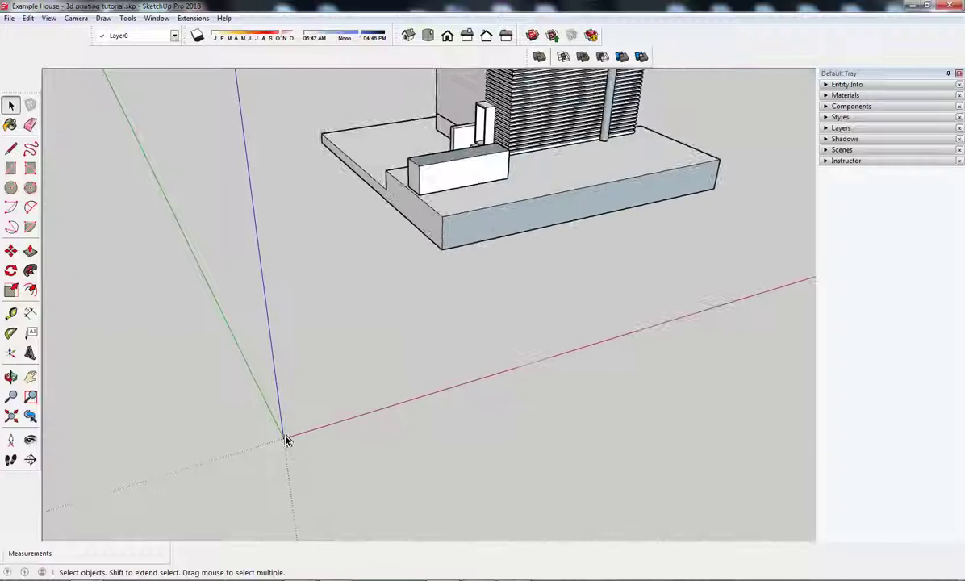
scroll(287, 439, down, 5)
scroll(496, 261, up, 3)
drag(212, 120, 606, 356)
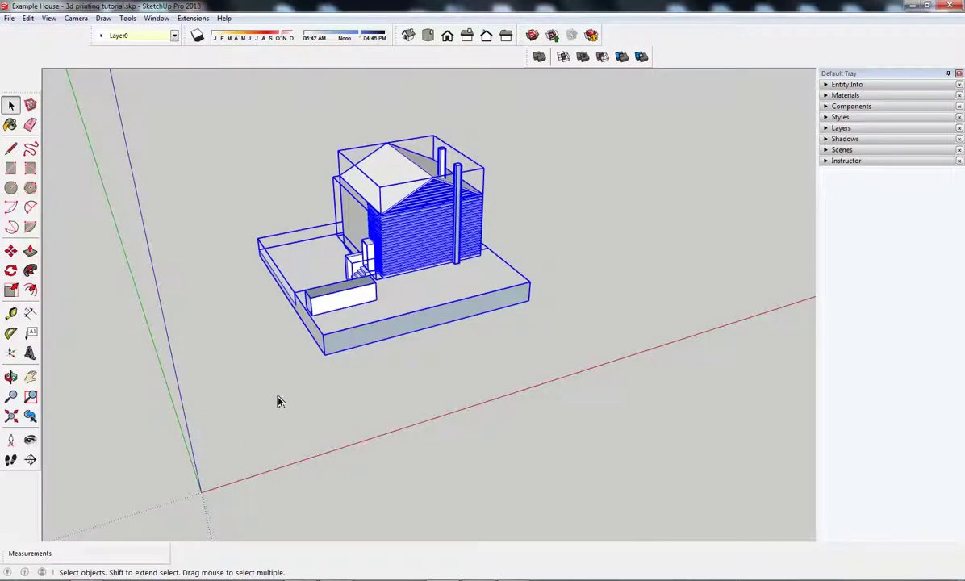
Step: Snap the house's base corner to the origin and make the house a component (Component#10)
key(m)
click(325, 356)
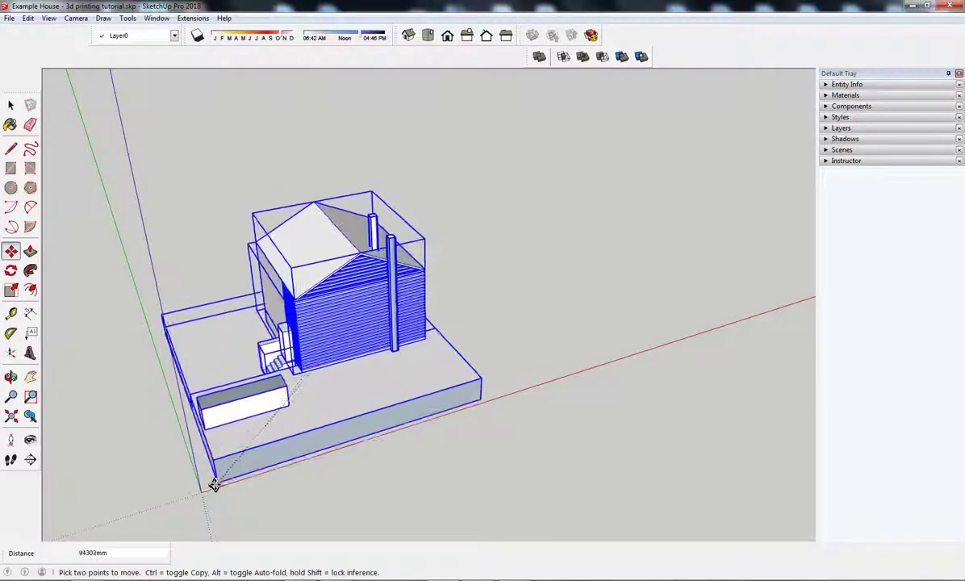
scroll(177, 513, up, 10)
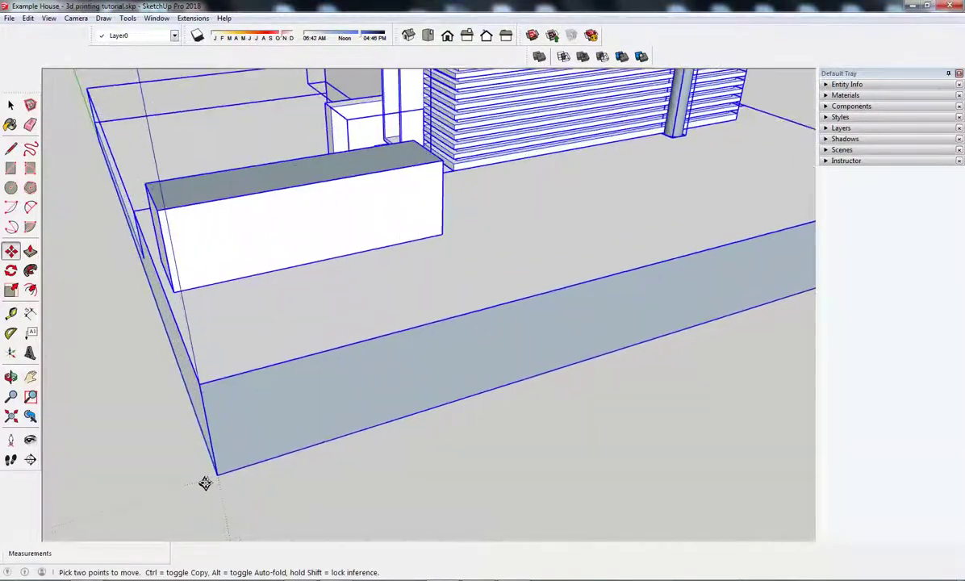
scroll(225, 477, down, 10)
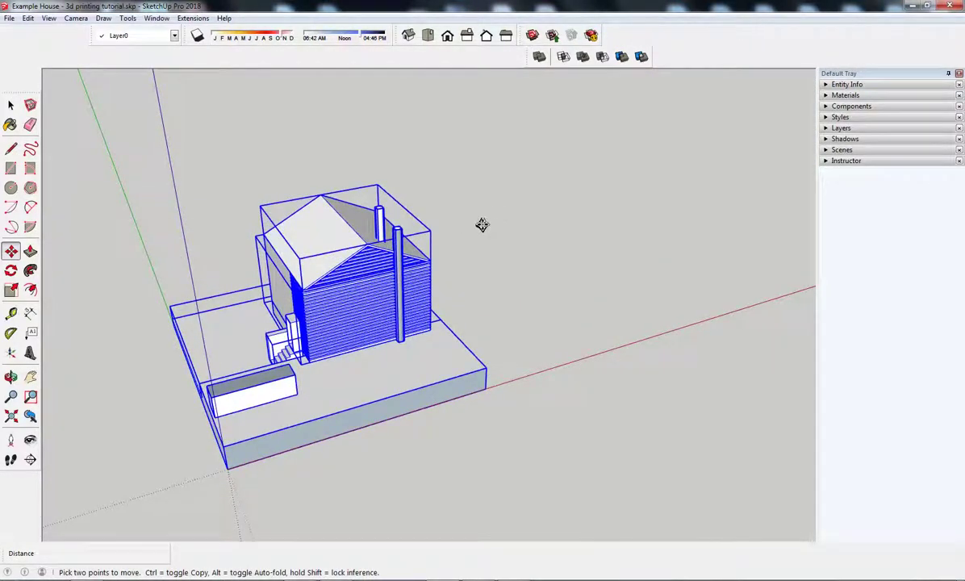
key(g)
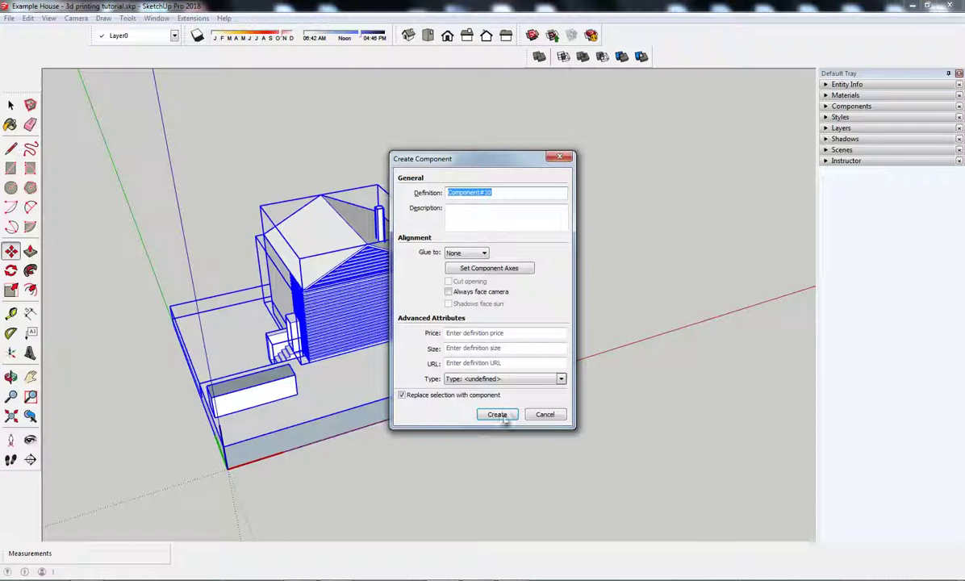
click(497, 414)
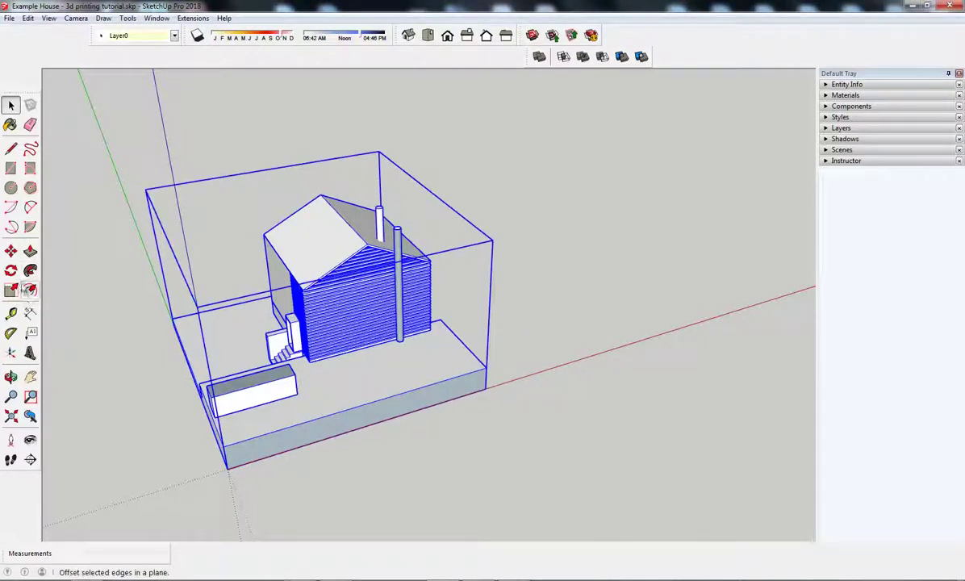
Step: Scale the house component uniformly by a factor of 0.001
click(10, 290)
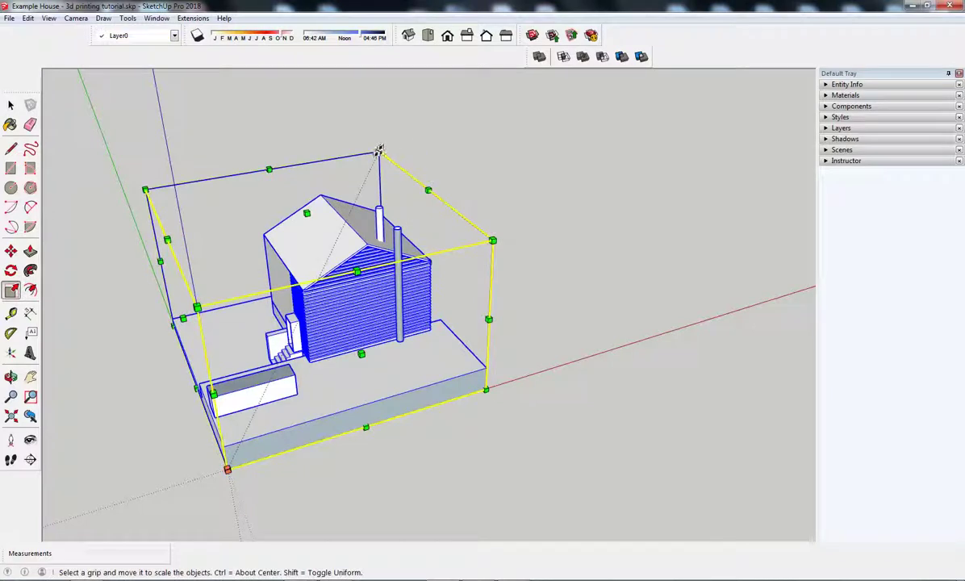
drag(376, 153, 372, 162)
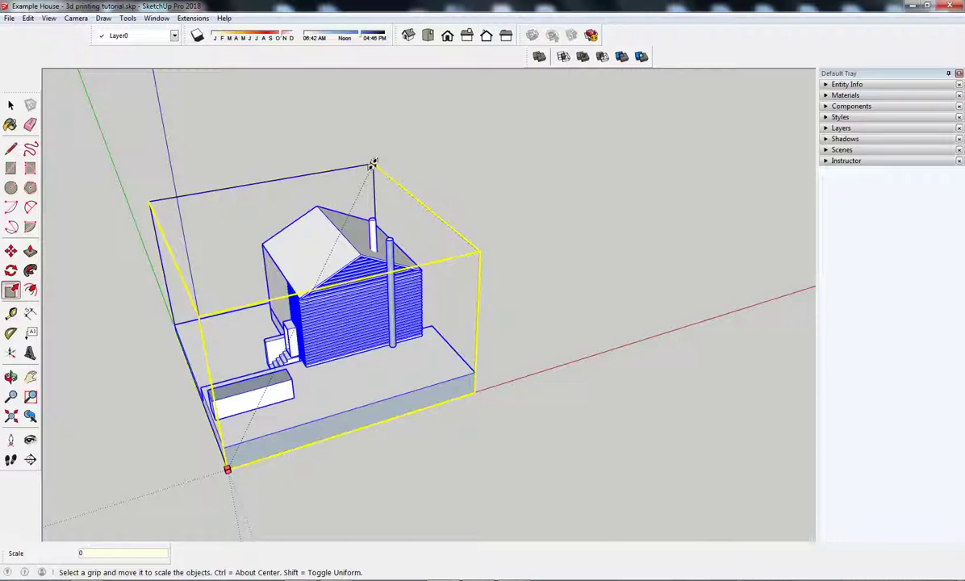
key(Return)
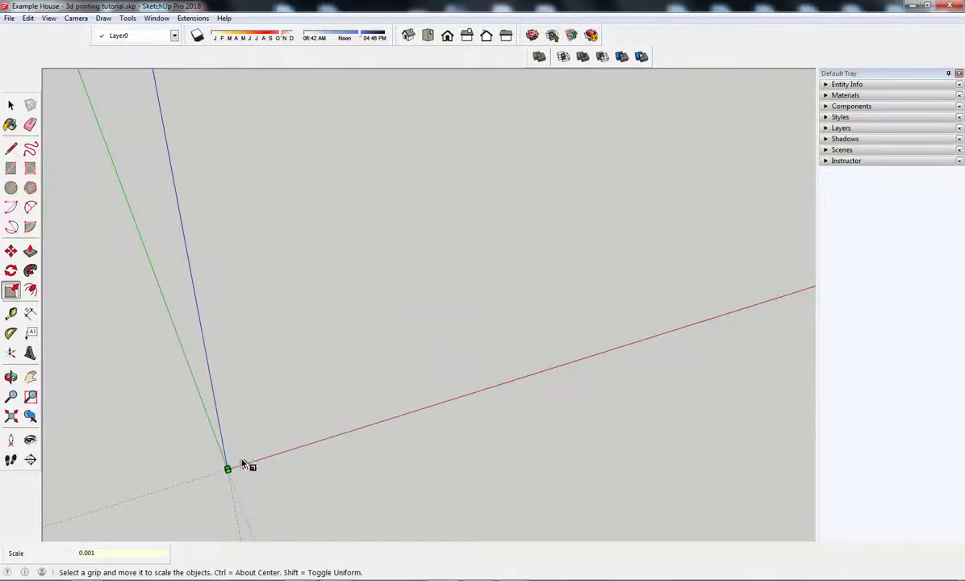
scroll(238, 462, up, 5)
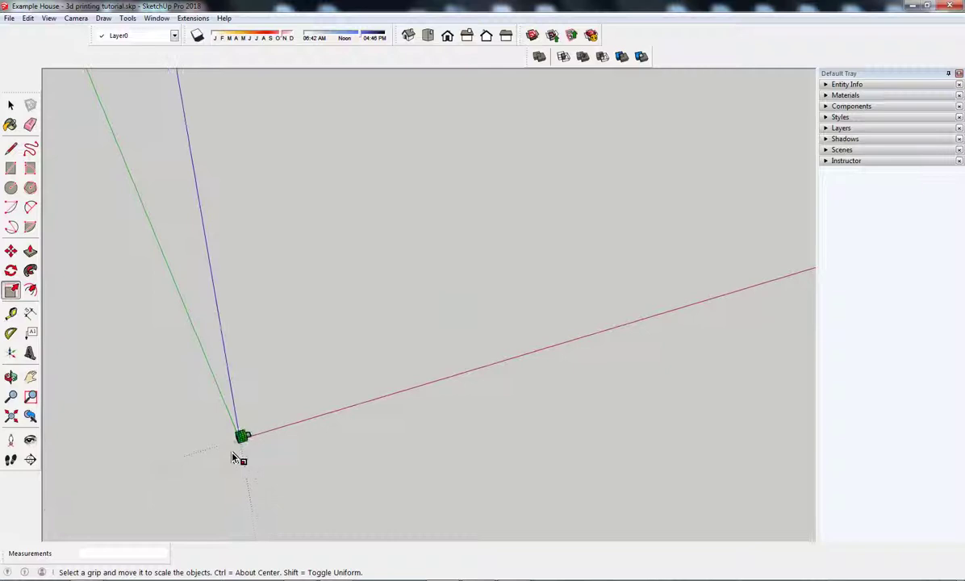
scroll(232, 457, up, 8)
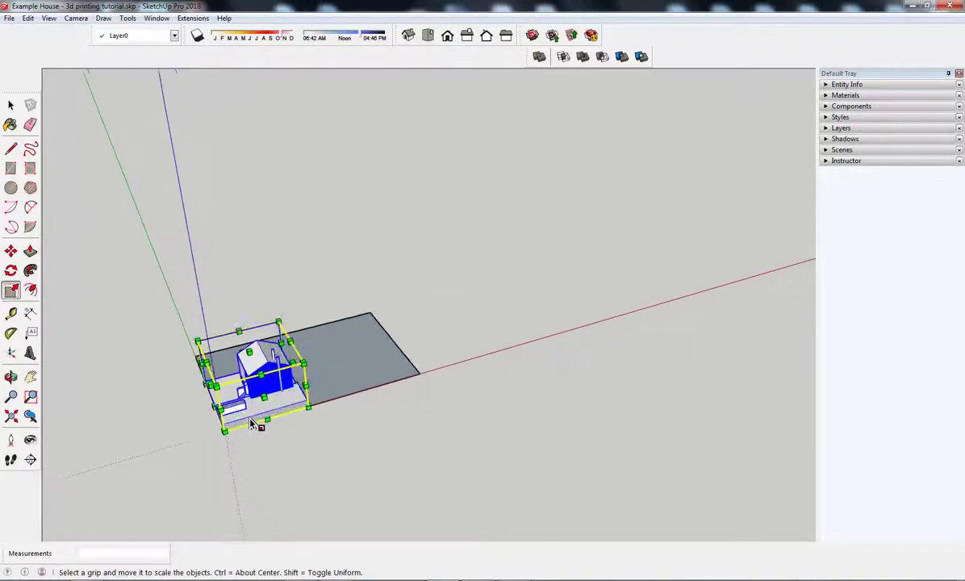
scroll(258, 422, up, 4)
Step: Delete the grey 300 by 200 rectangle beneath the shrunken house
key(space)
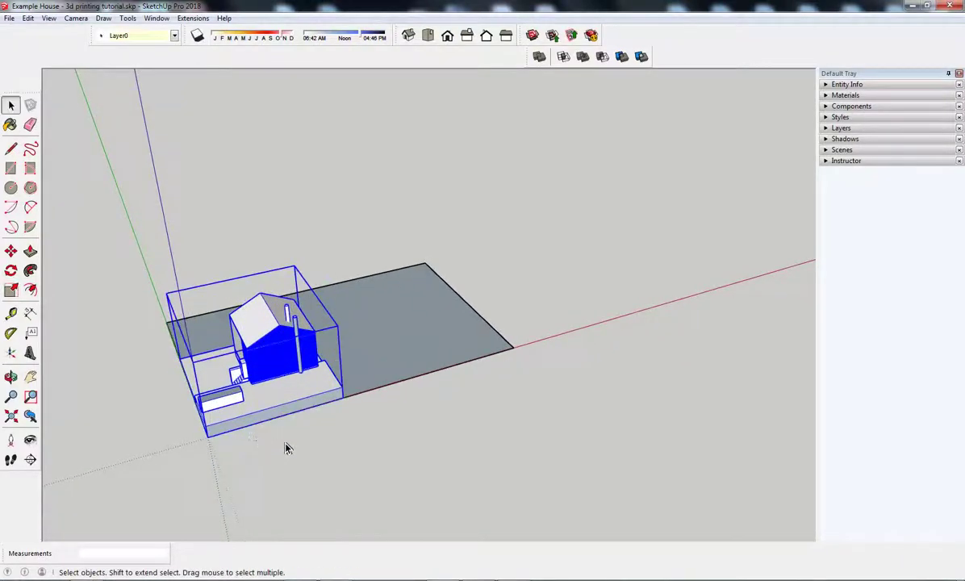
click(287, 448)
middle_drag(286, 449, 478, 308)
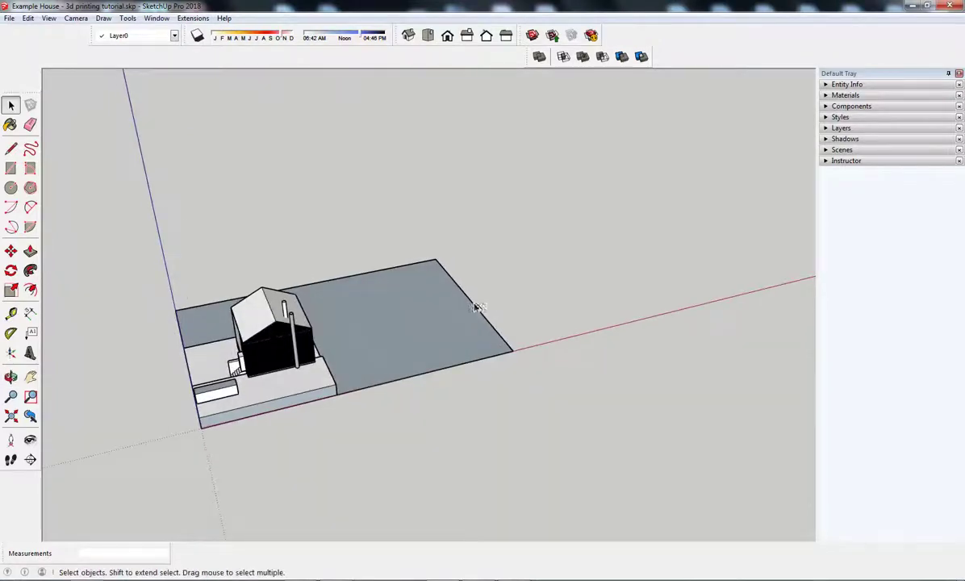
click(453, 315)
key(Delete)
middle_drag(342, 353, 173, 409)
Step: Explode the house component into loose geometry
scroll(172, 409, up, 5)
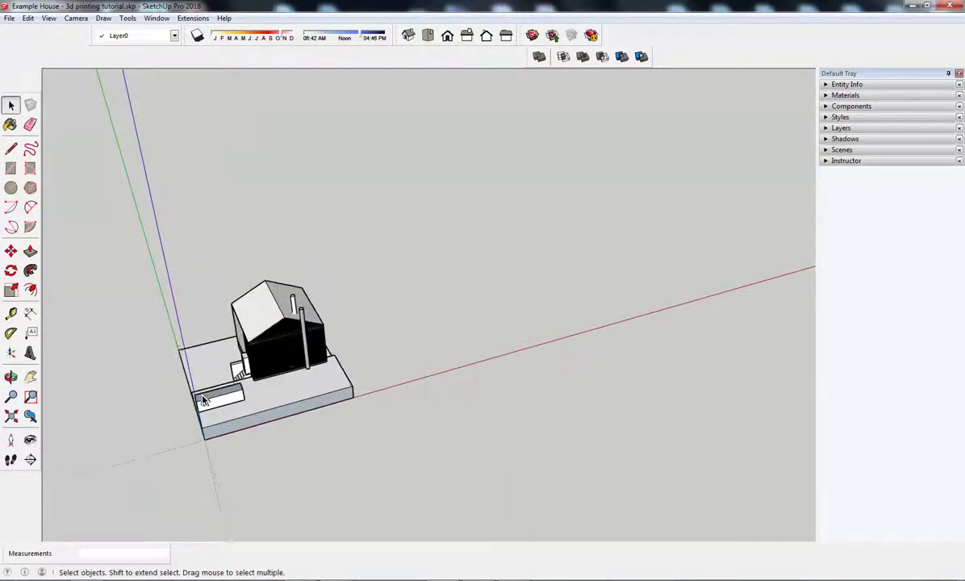
middle_drag(242, 379, 348, 318)
middle_drag(247, 420, 461, 248)
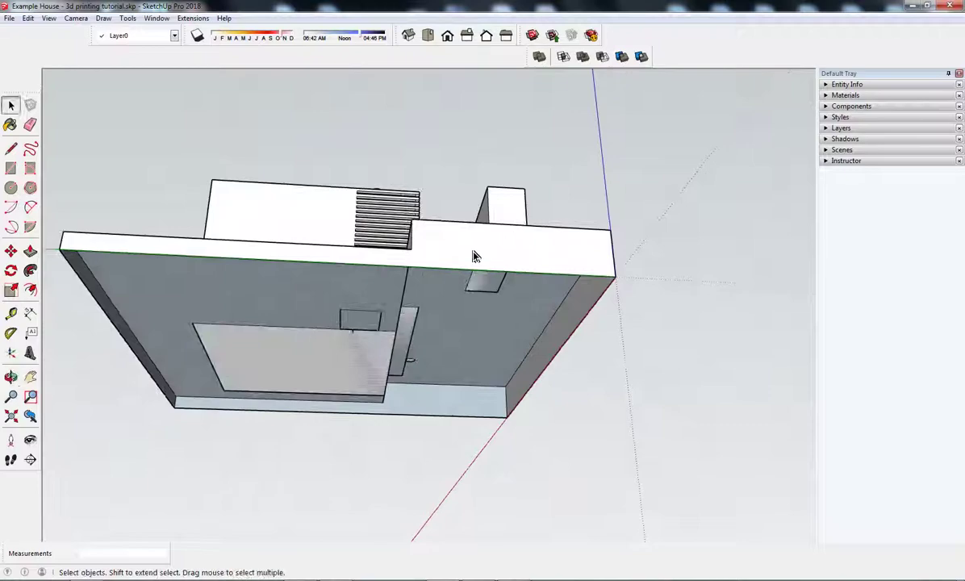
right_click(462, 248)
click(506, 337)
middle_drag(506, 336, 404, 409)
Step: Select the house together with its base slab
click(478, 488)
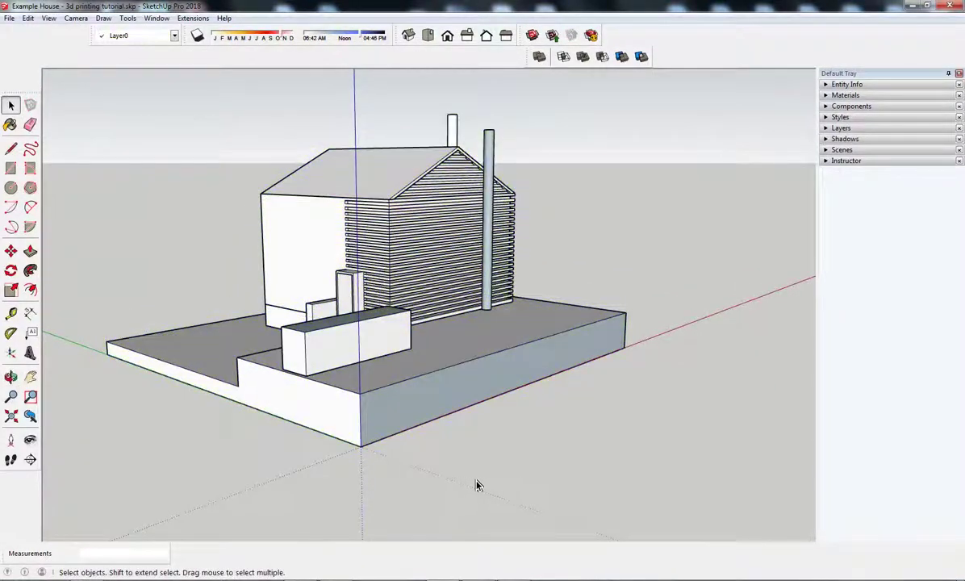
middle_drag(478, 489, 504, 291)
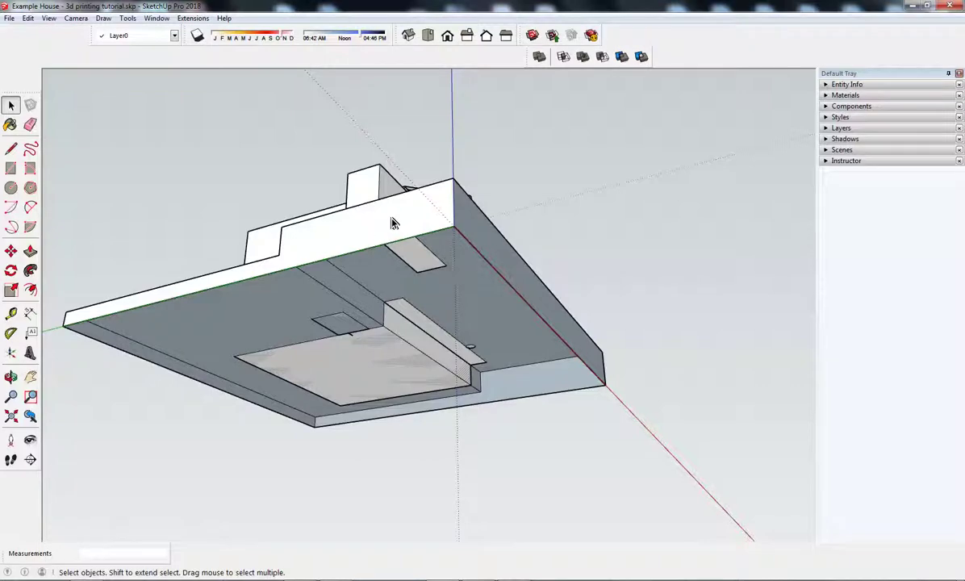
middle_drag(393, 223, 460, 413)
scroll(439, 210, up, 3)
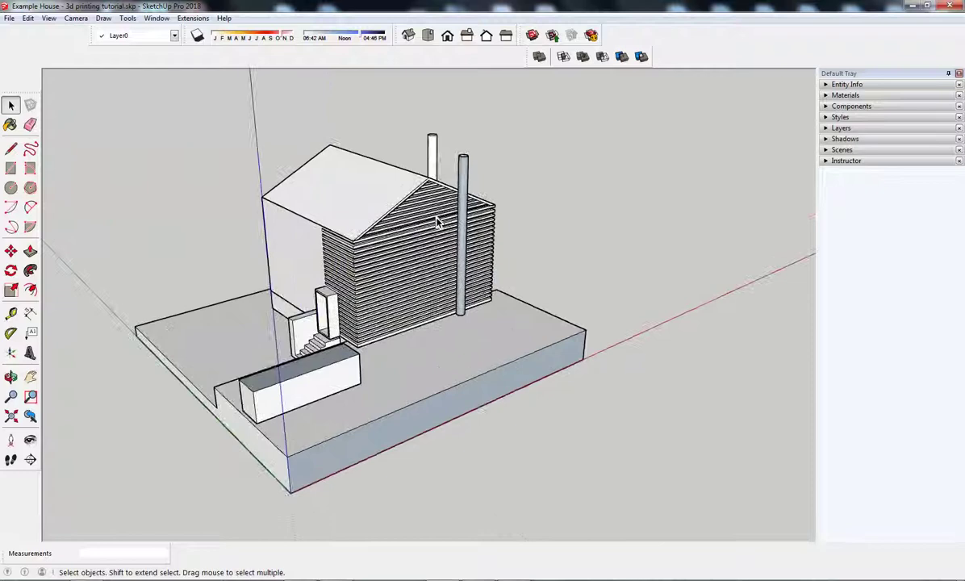
drag(103, 108, 639, 520)
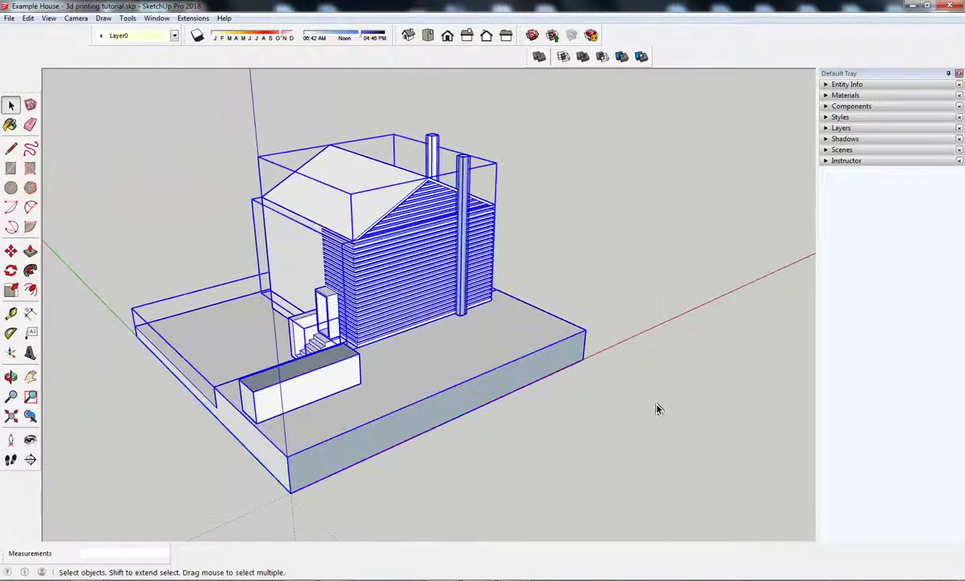
Step: Export the house as a 3D model, overwriting 'Example House - 3d printing tutorial.stl'
click(9, 18)
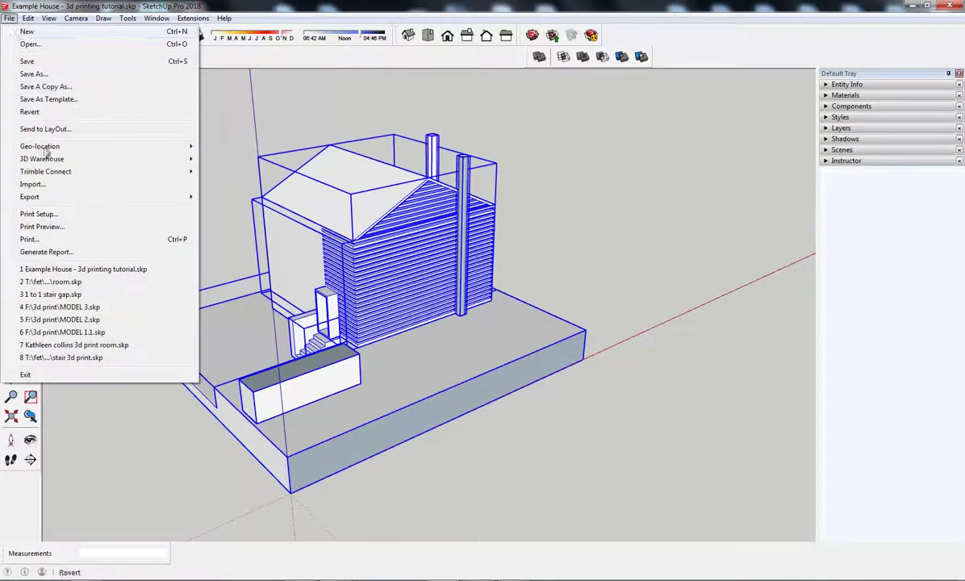
mouse_move(121, 198)
click(231, 197)
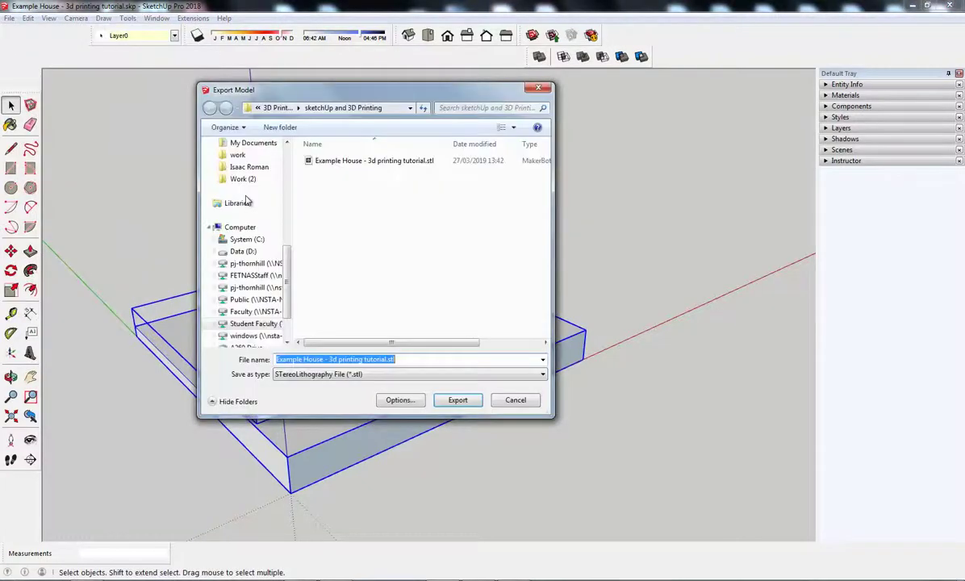
click(381, 161)
click(460, 401)
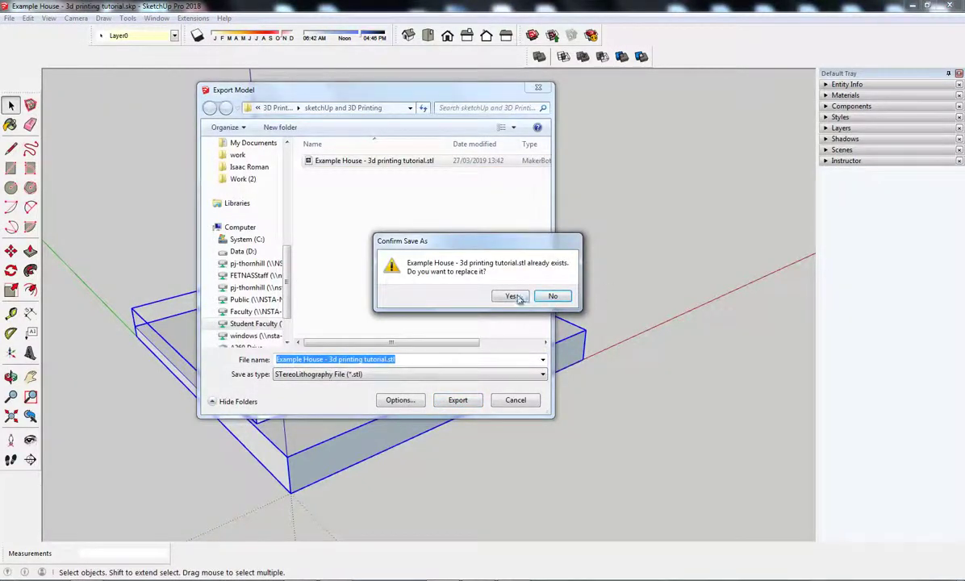
click(517, 298)
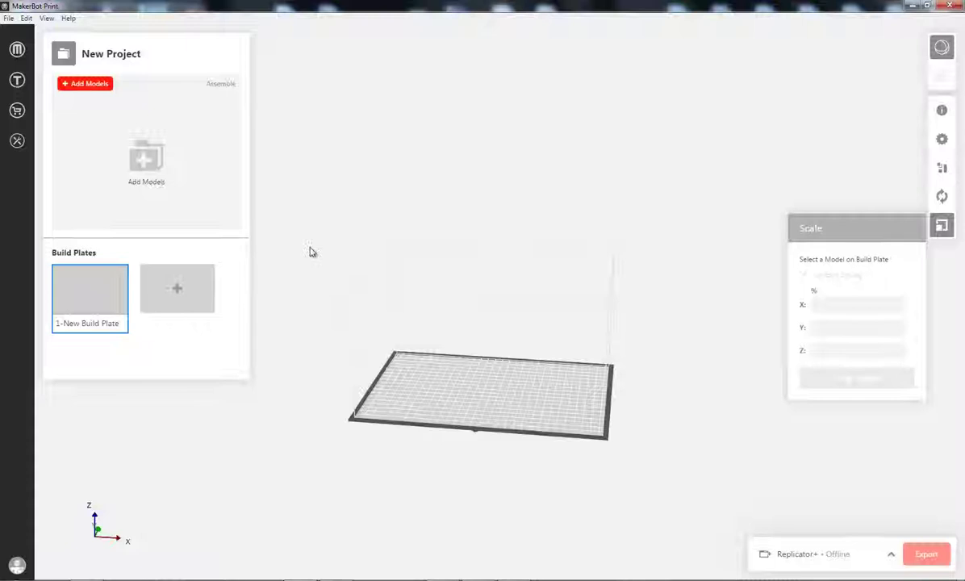
Step: Import the house STL into MakerBot Print, inspect the stray 'DELETE ME' lettering, then remove it
click(146, 159)
click(471, 198)
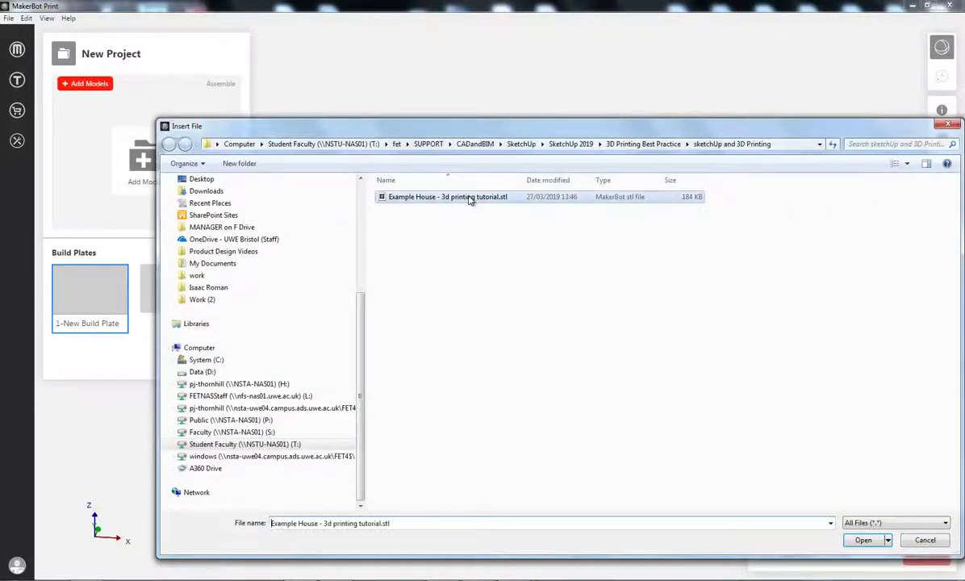
click(863, 540)
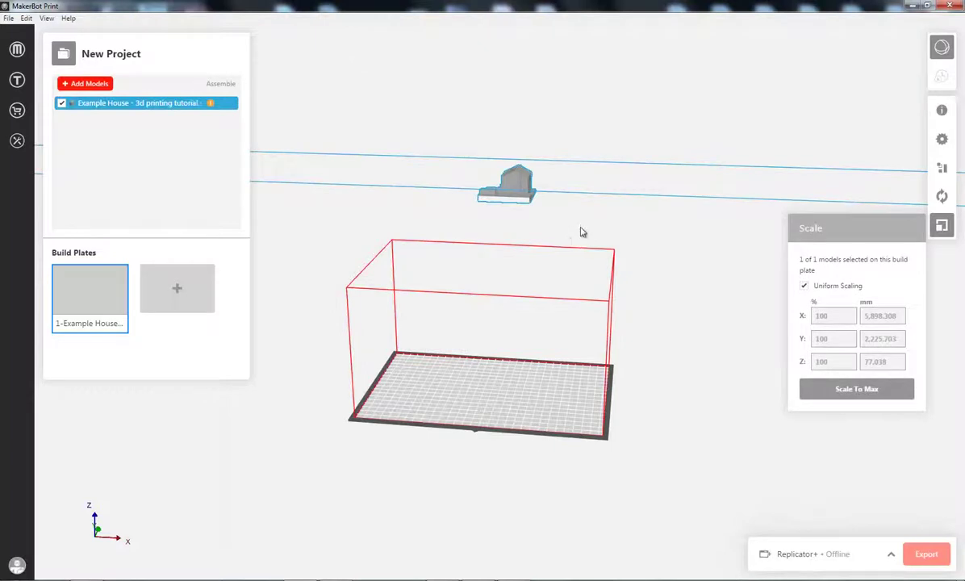
scroll(633, 250, down, 10)
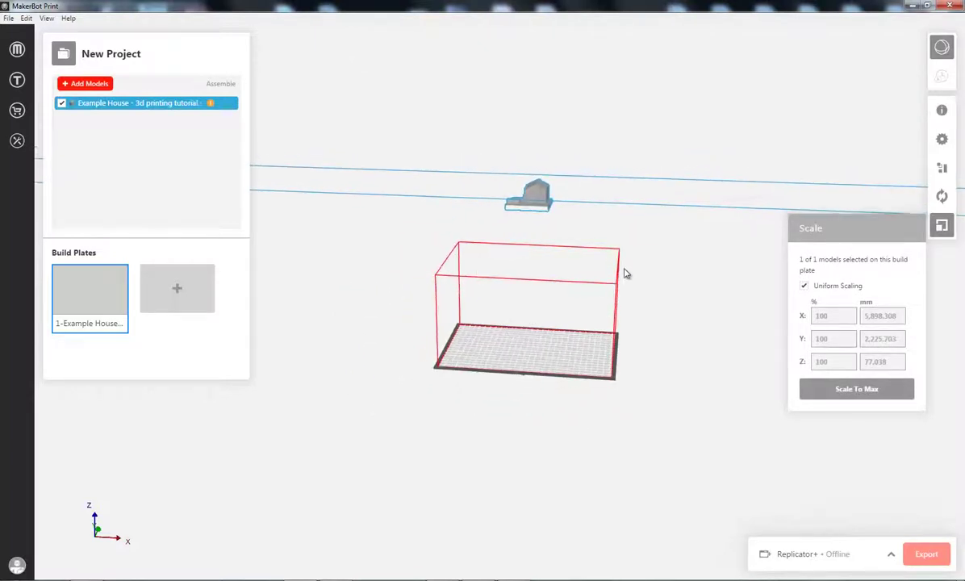
scroll(622, 298, down, 5)
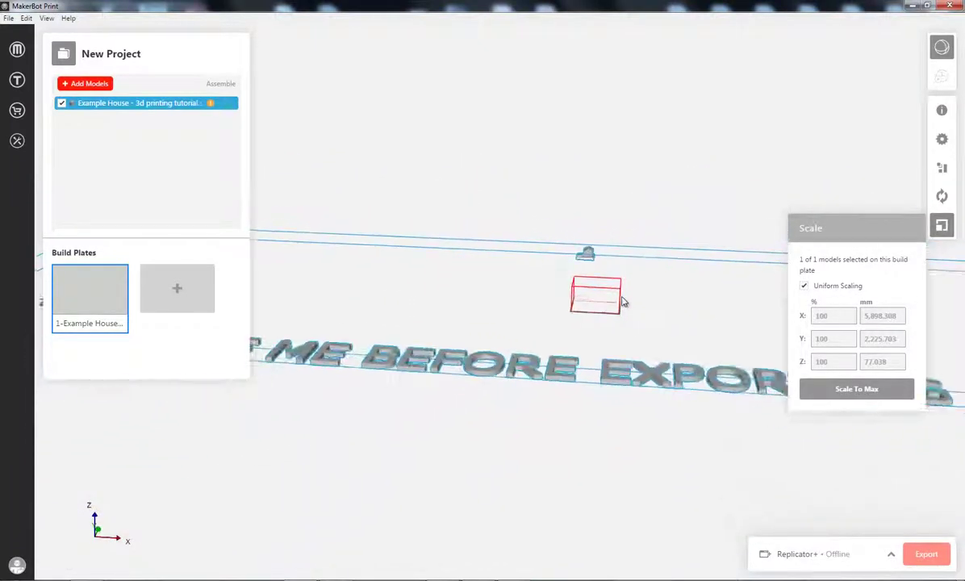
drag(622, 301, 581, 281)
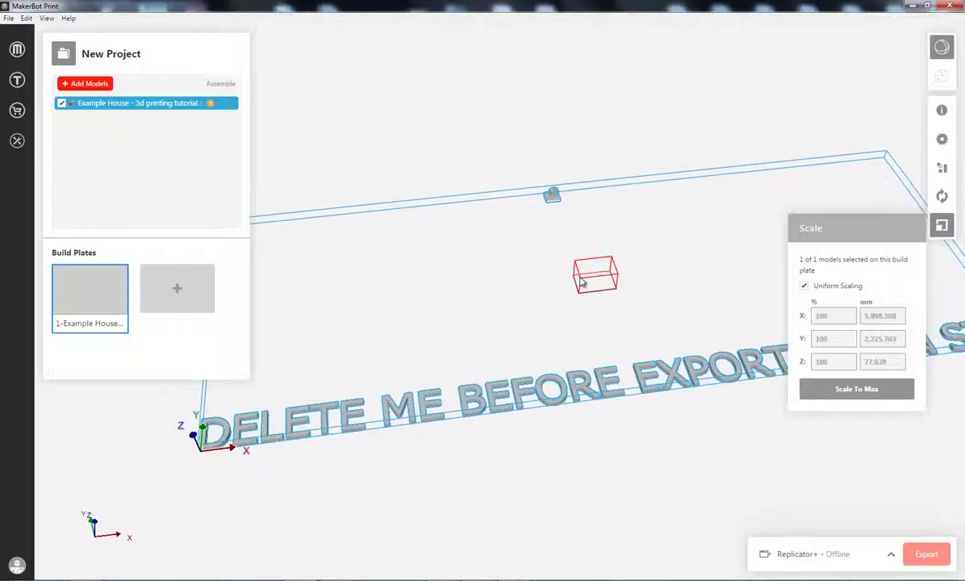
key(Delete)
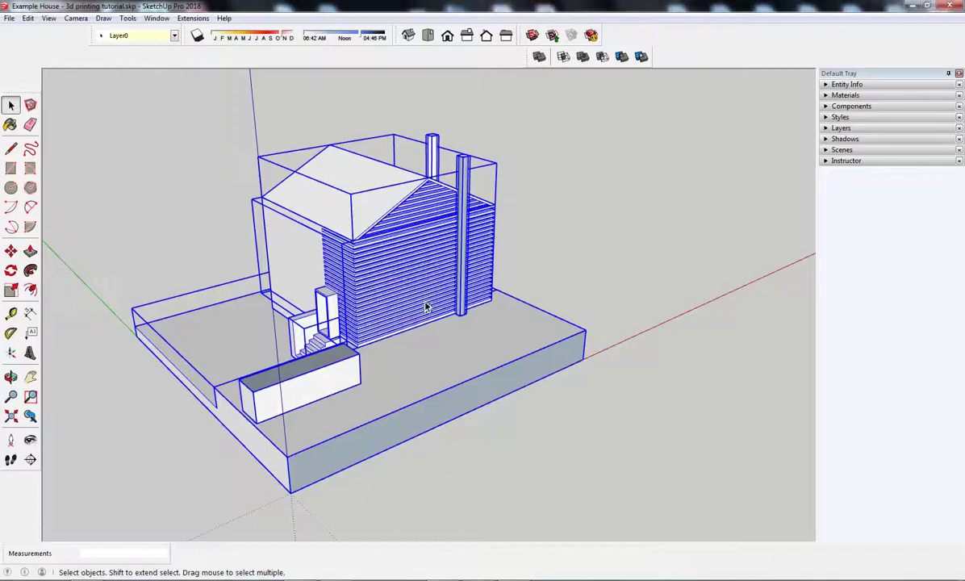
Step: Turn on View > Hidden Geometry to reveal the hidden text
scroll(452, 334, down, 10)
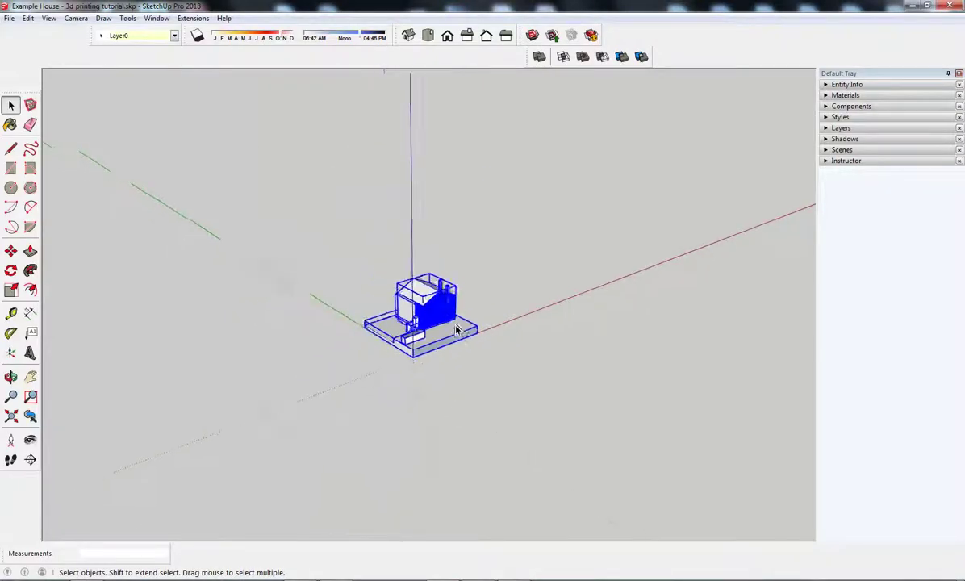
scroll(451, 334, down, 4)
click(533, 396)
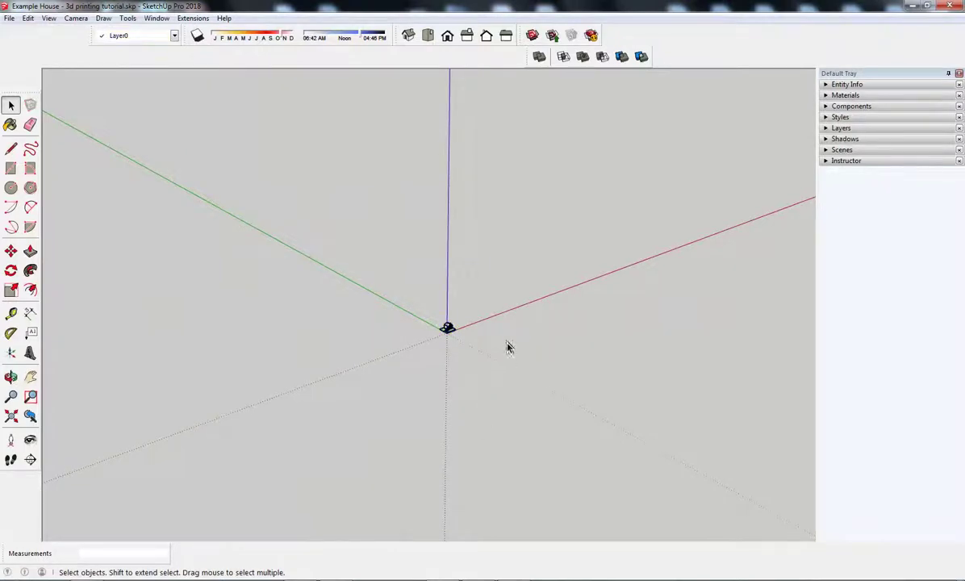
mouse_move(508, 347)
middle_down()
mouse_move(373, 381)
mouse_move(161, 323)
mouse_move(254, 390)
mouse_move(228, 371)
middle_up()
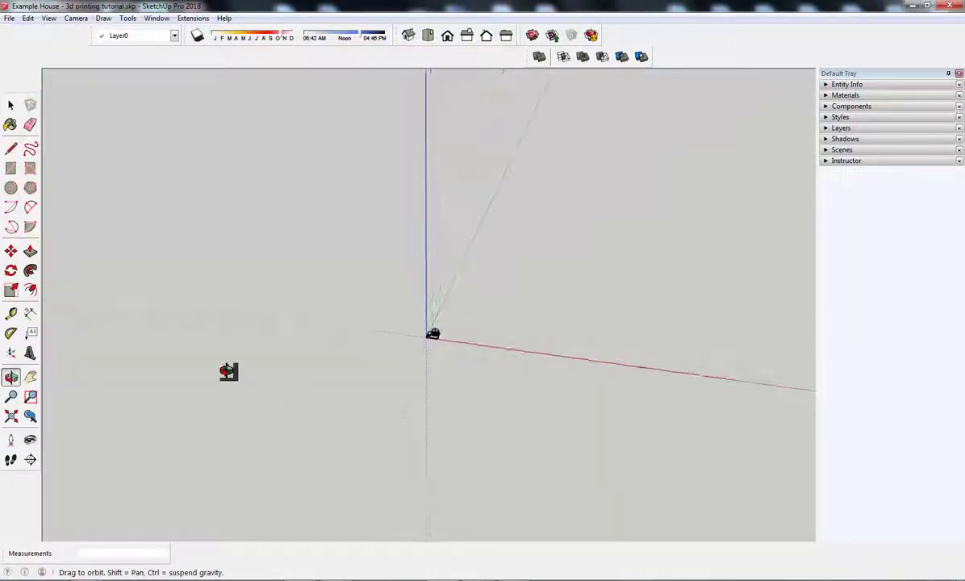
click(49, 18)
click(77, 60)
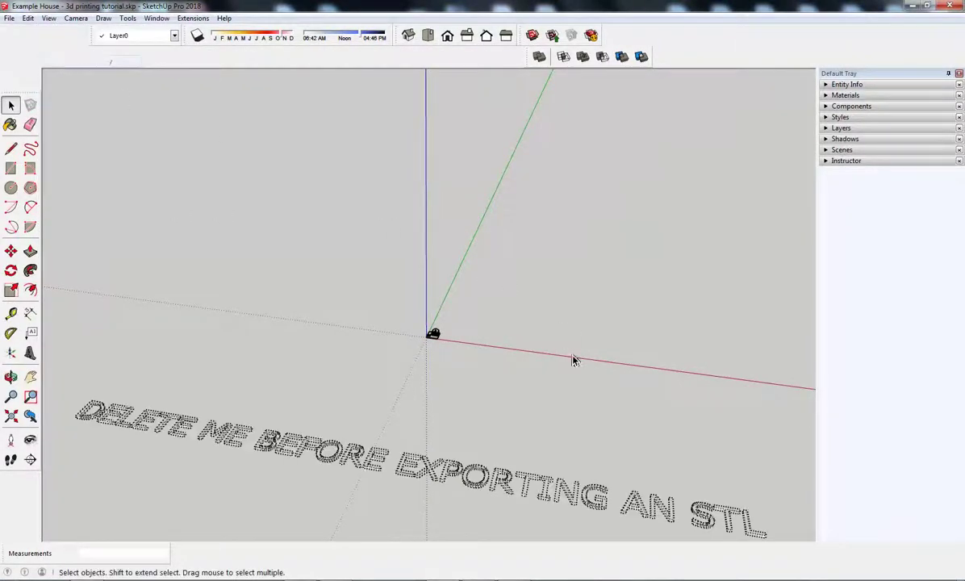
Step: Delete the 'DELETE ME BEFORE EXPORTING AN STL' text object
mouse_move(571, 372)
middle_down()
mouse_move(463, 301)
mouse_move(501, 283)
mouse_move(556, 303)
mouse_move(659, 257)
mouse_move(557, 302)
mouse_move(650, 336)
mouse_move(560, 370)
mouse_move(553, 357)
mouse_move(542, 363)
mouse_move(608, 415)
mouse_move(650, 393)
middle_up()
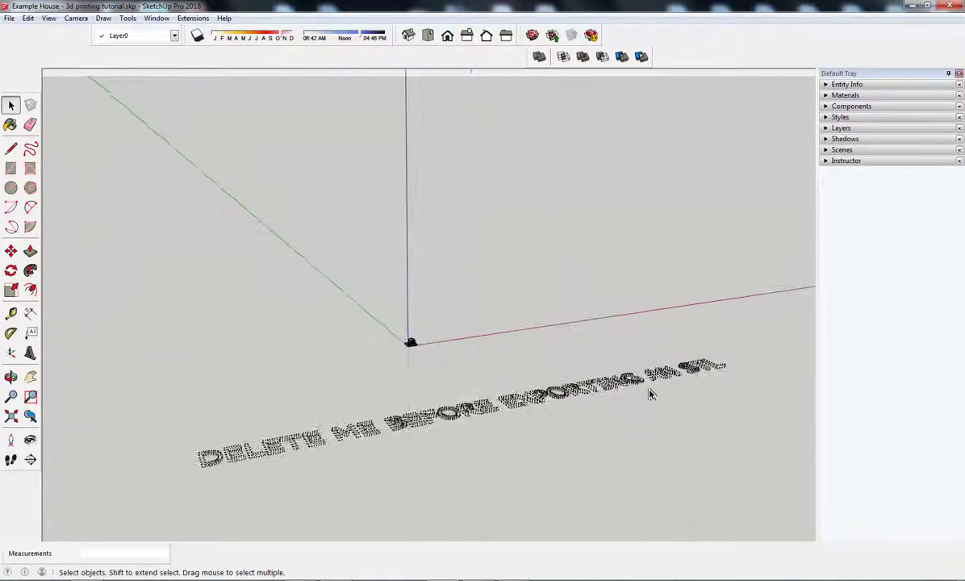
click(565, 404)
key(Delete)
scroll(399, 334, up, 5)
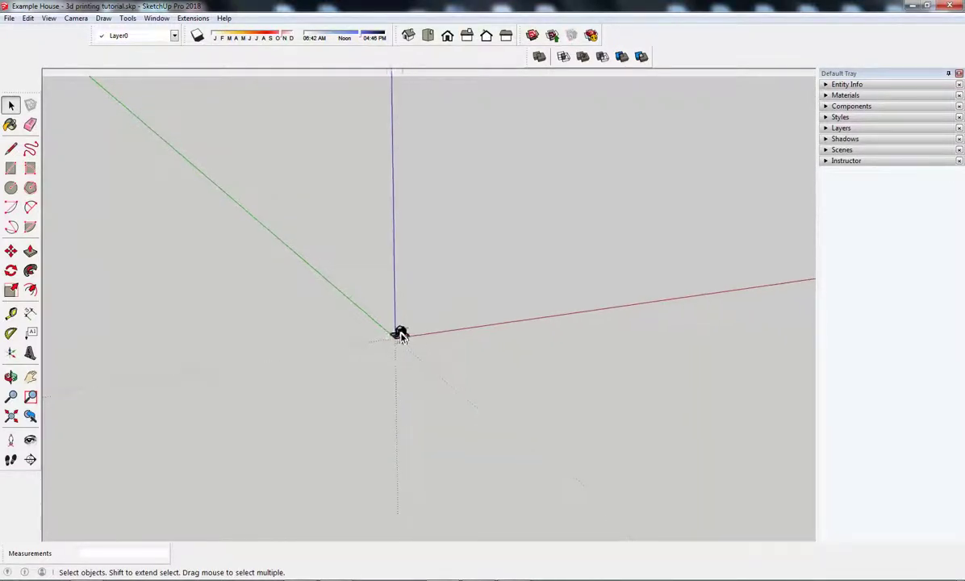
scroll(395, 325, up, 2)
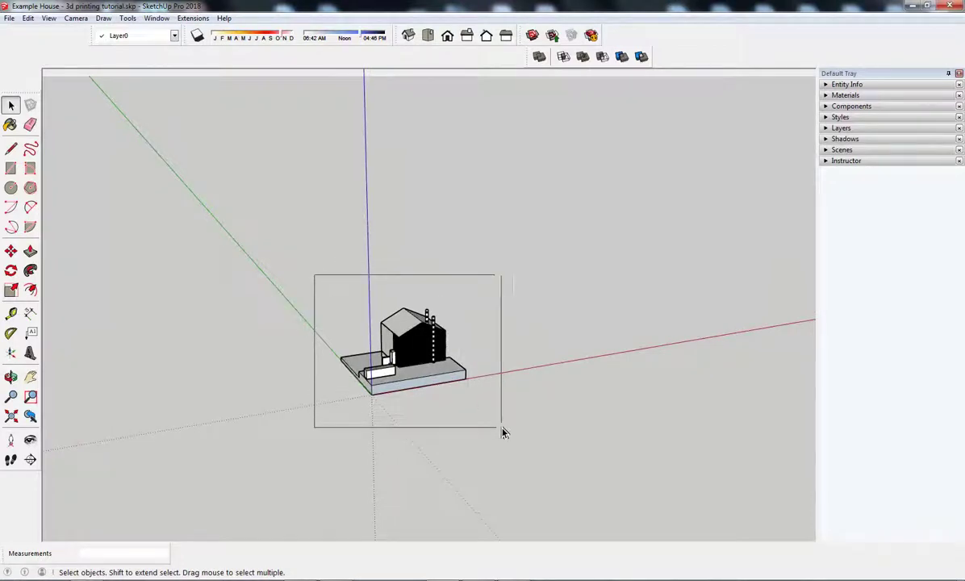
Step: Select the cleaned house and export it over 'Example House - 3d printing tutorial.stl'
drag(501, 431, 502, 432)
click(9, 18)
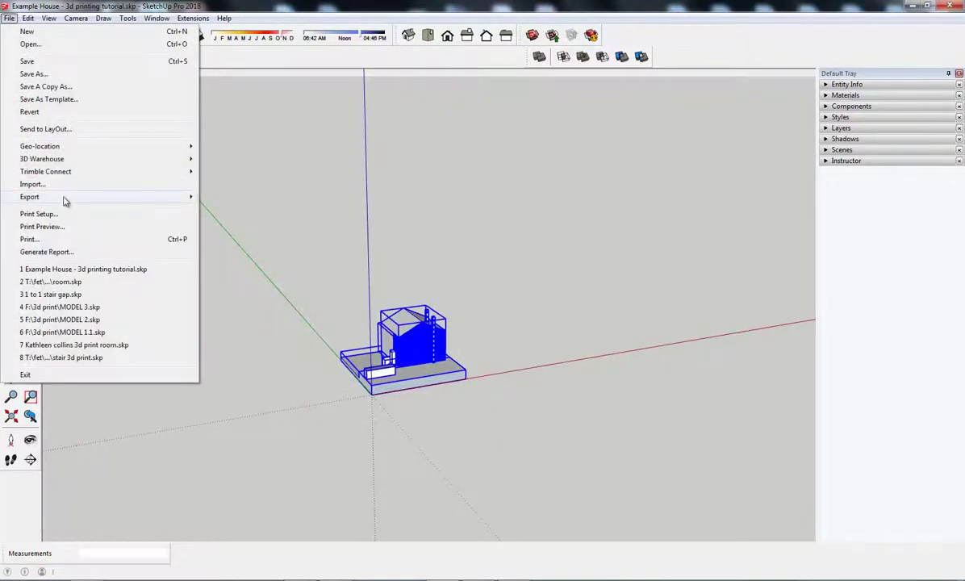
mouse_move(65, 198)
click(232, 199)
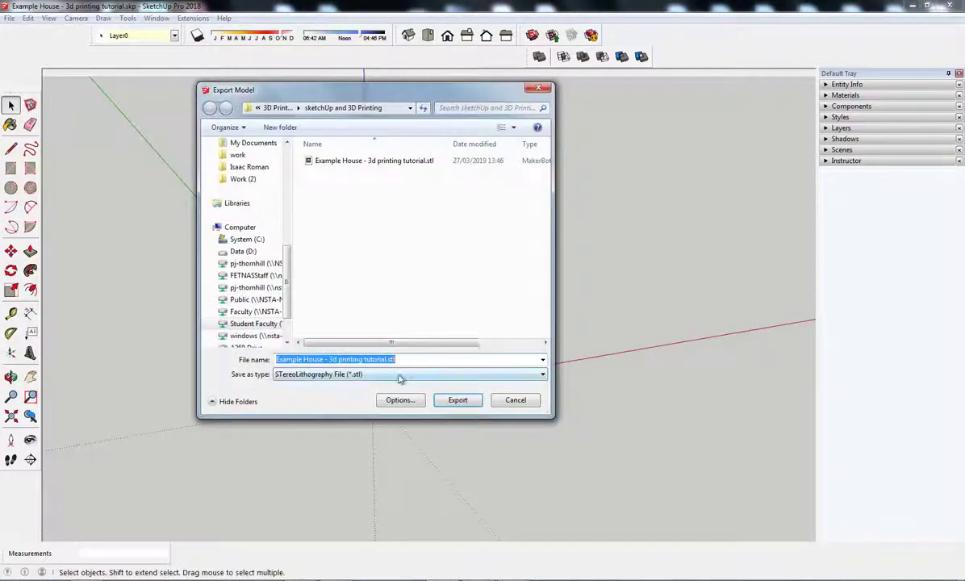
click(457, 401)
click(510, 296)
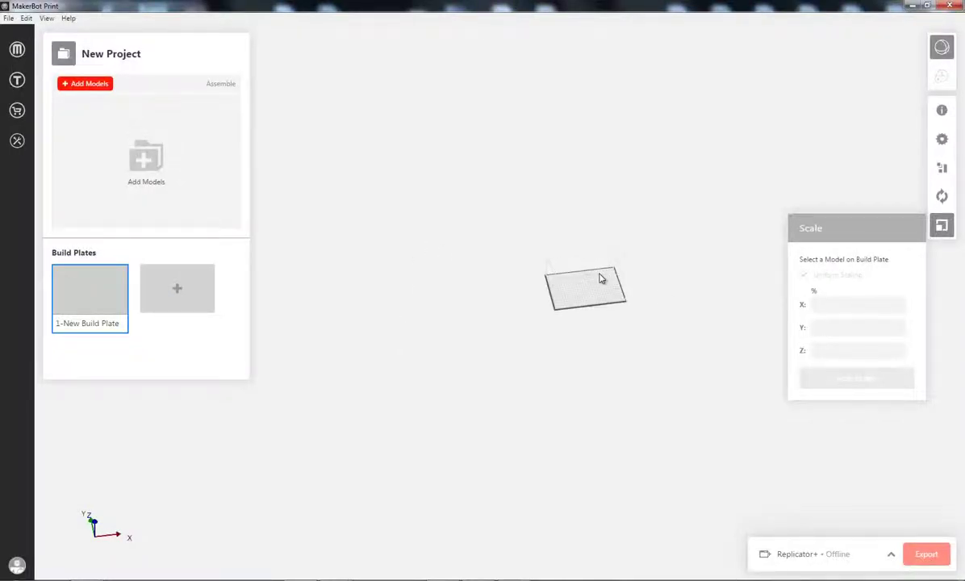
Step: Add the re-exported STL to MakerBot Print, inspect the 120.453 × 120.29 × 77.038 mm house, then delete it
click(190, 177)
click(867, 546)
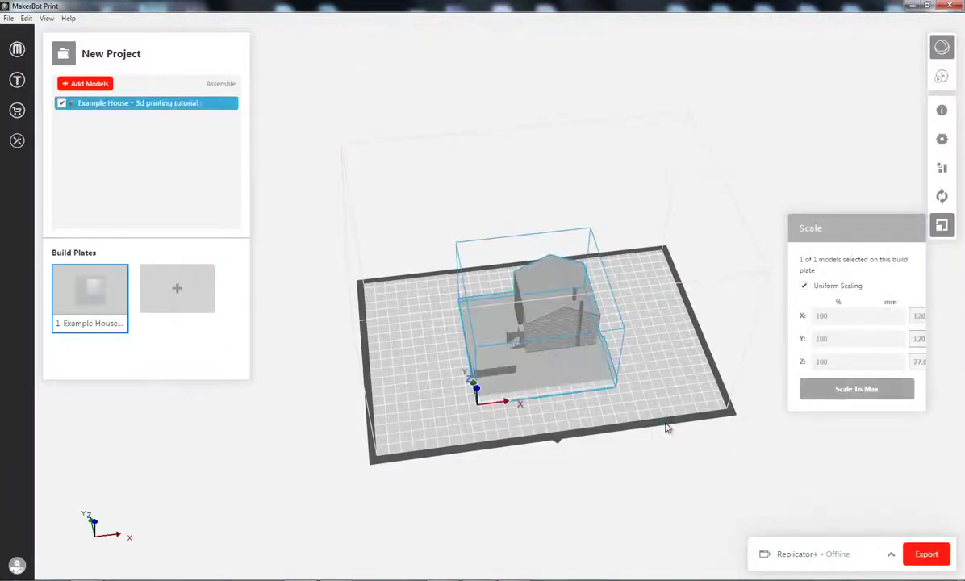
right_drag(591, 417, 517, 362)
scroll(556, 334, up, 3)
right_drag(555, 335, 601, 529)
scroll(562, 388, up, 5)
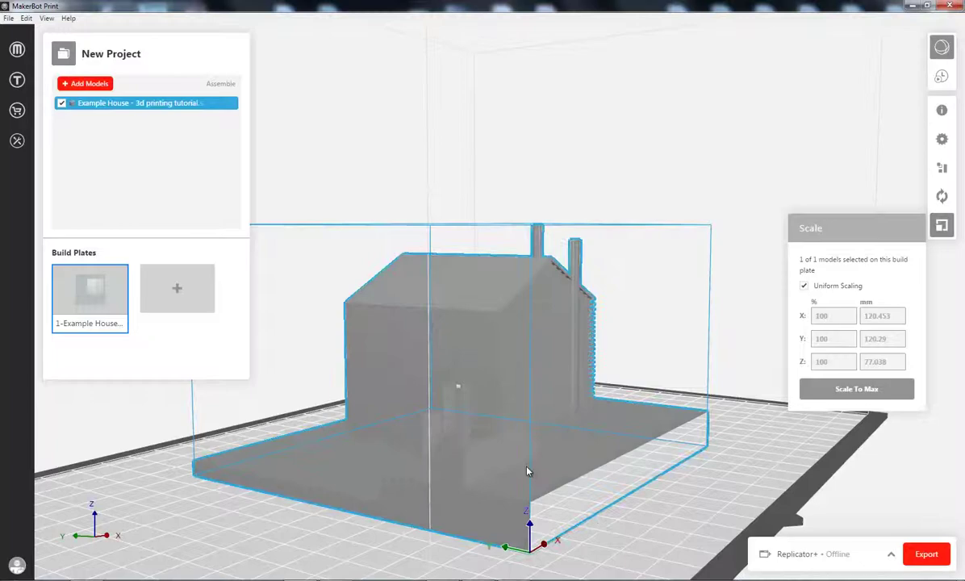
key(Delete)
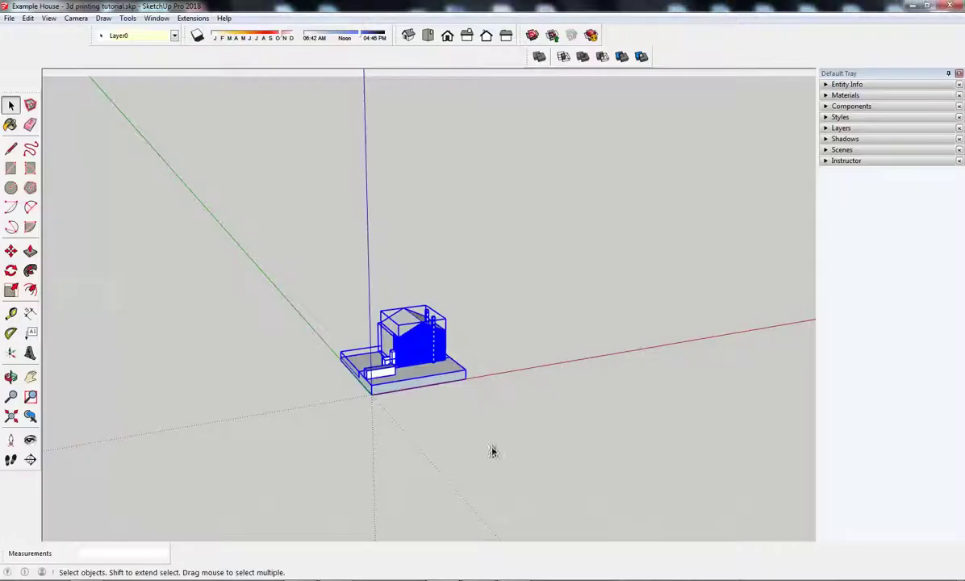
Step: Deselect the house and orbit around it to examine the faceted chimney pipes
scroll(493, 450, down, 3)
scroll(530, 535, up, 5)
scroll(531, 535, up, 3)
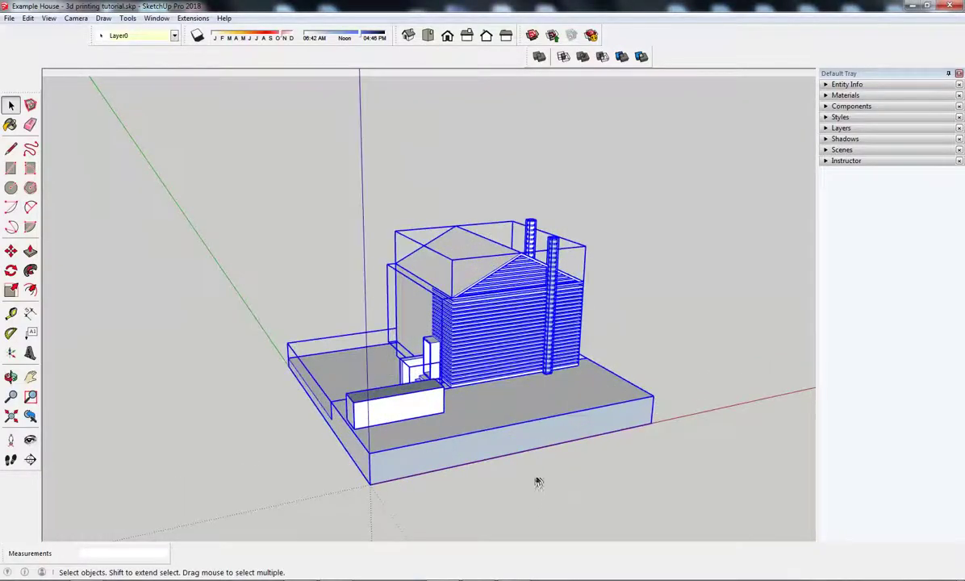
click(462, 488)
mouse_move(512, 494)
middle_down()
mouse_move(582, 469)
mouse_move(650, 463)
mouse_move(603, 505)
mouse_move(495, 470)
middle_up()
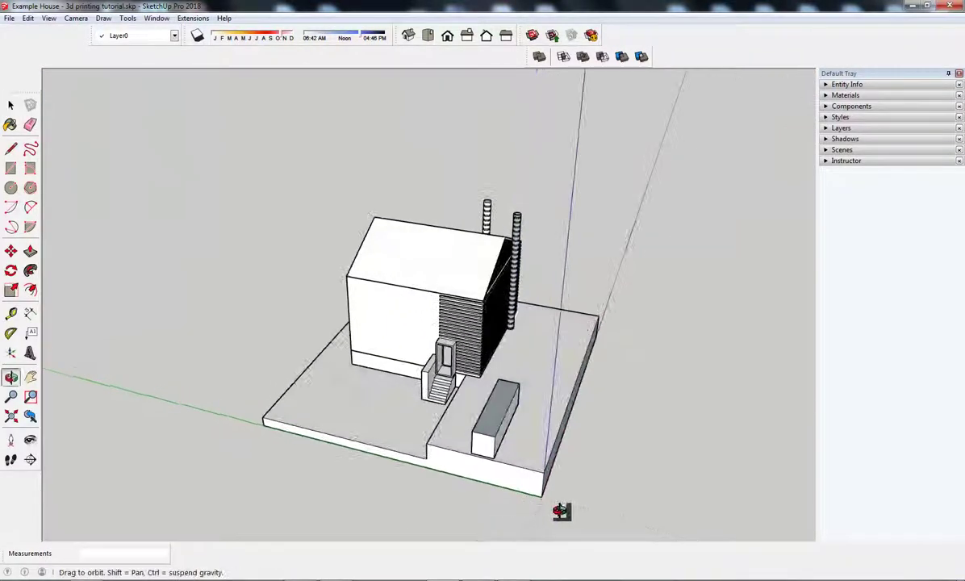
middle_drag(561, 511, 566, 420)
middle_drag(635, 409, 327, 400)
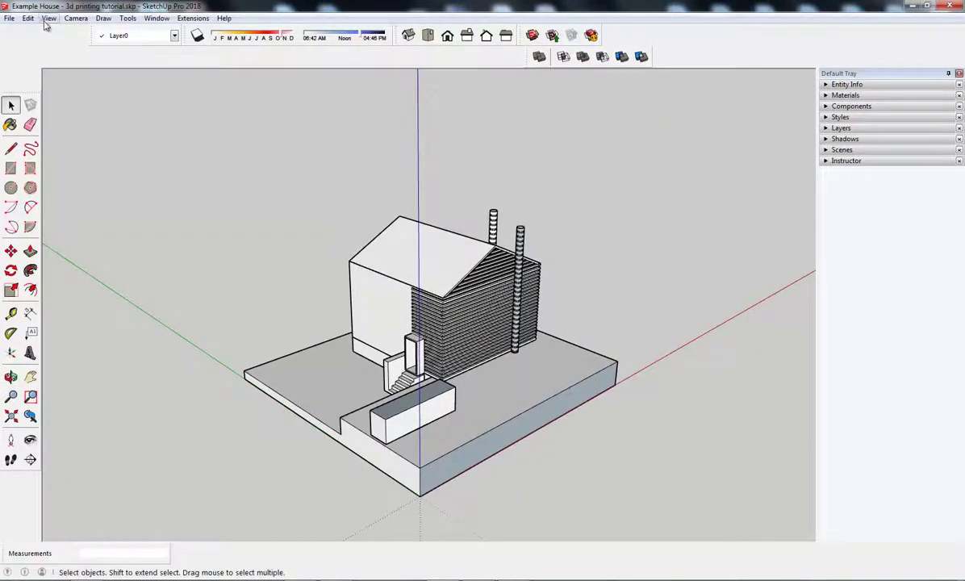
Step: Turn off View > Hidden Geometry so the chimney pipes display smooth
click(48, 18)
click(73, 62)
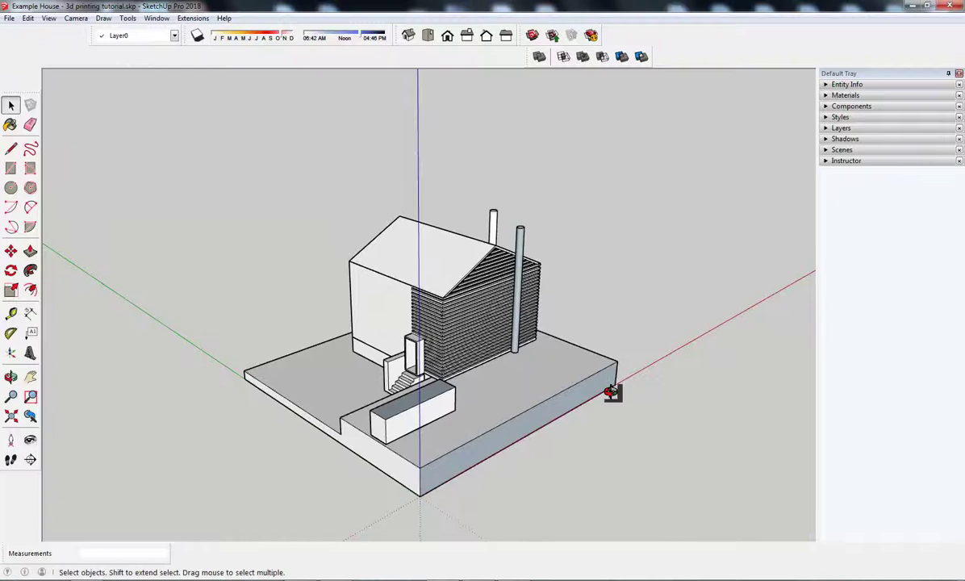
middle_drag(612, 392, 603, 427)
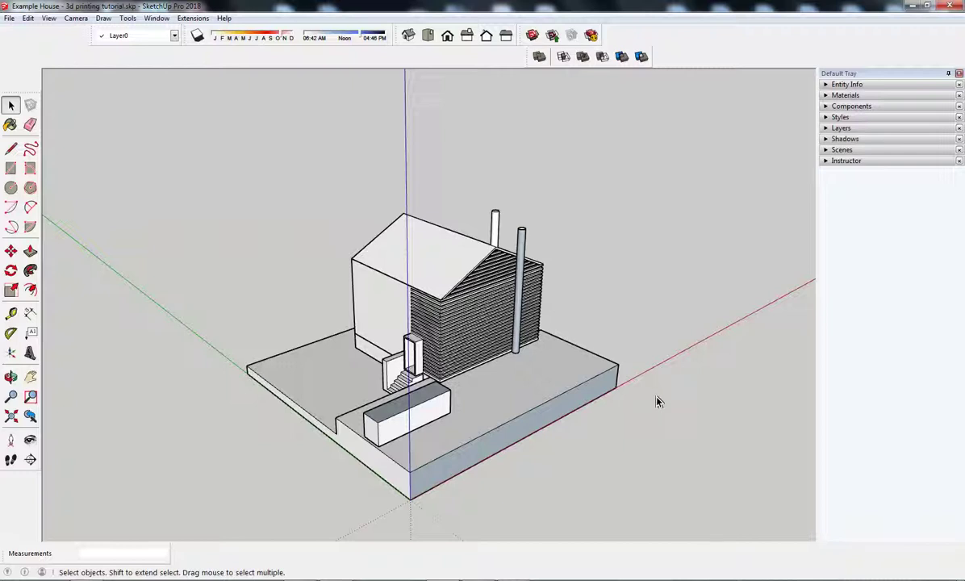
Step: Set the current style's back face color to bright magenta in the Styles Face settings
click(827, 119)
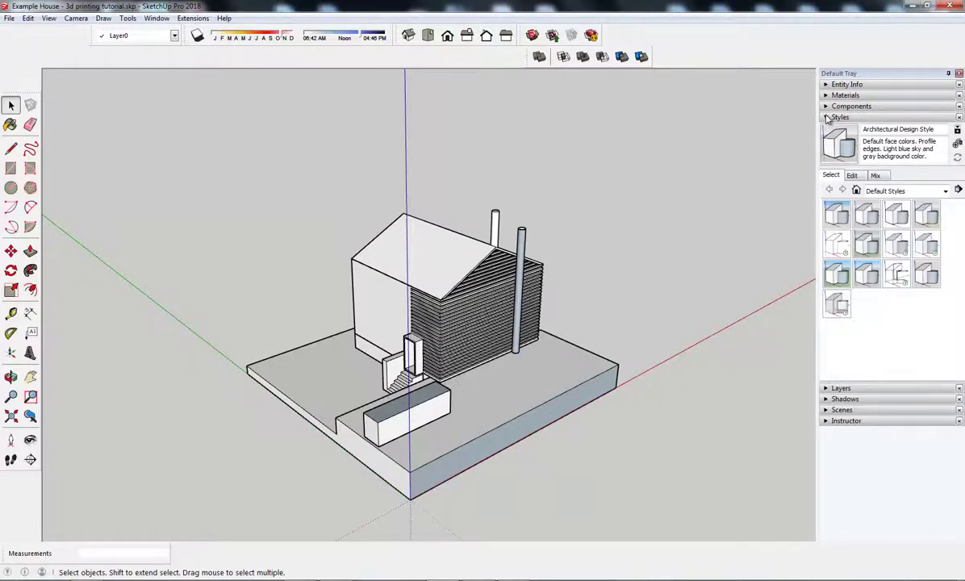
click(853, 175)
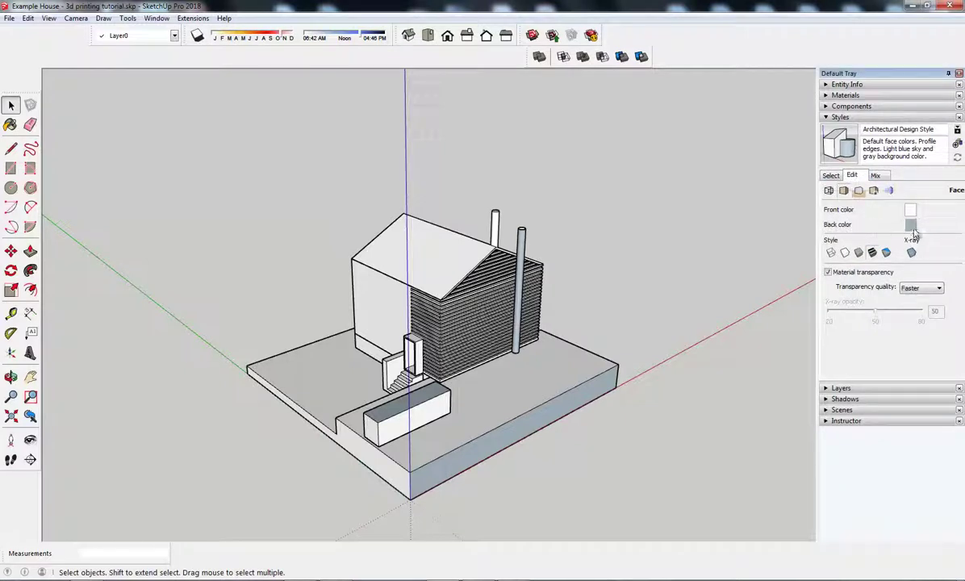
click(911, 225)
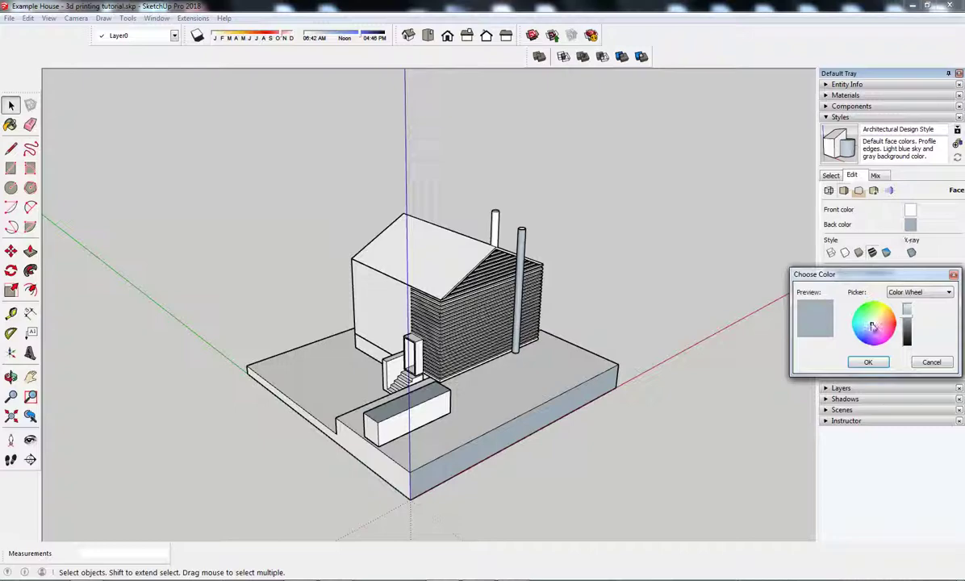
mouse_move(871, 325)
mouse_down()
mouse_move(897, 345)
mouse_move(909, 309)
mouse_up()
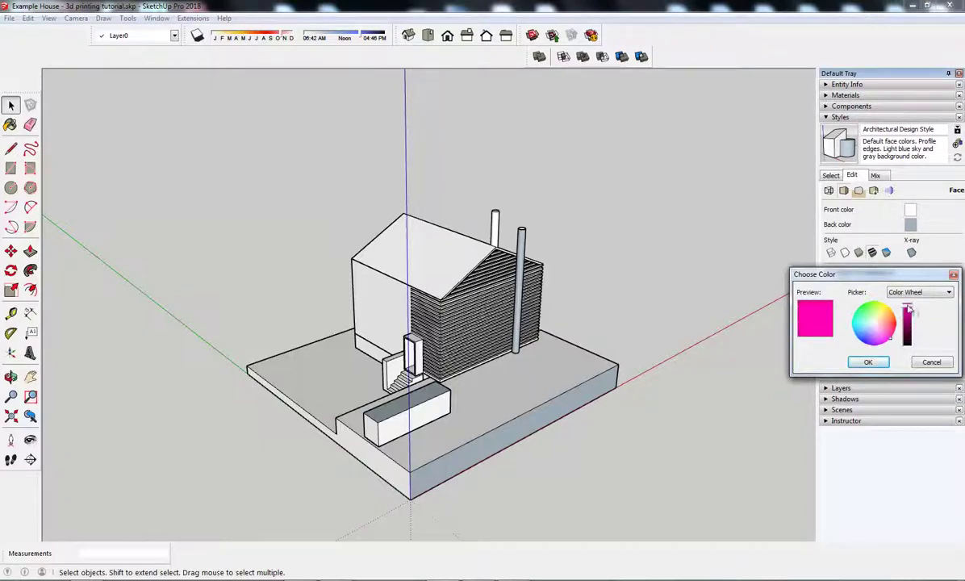
click(867, 362)
middle_drag(661, 327, 548, 300)
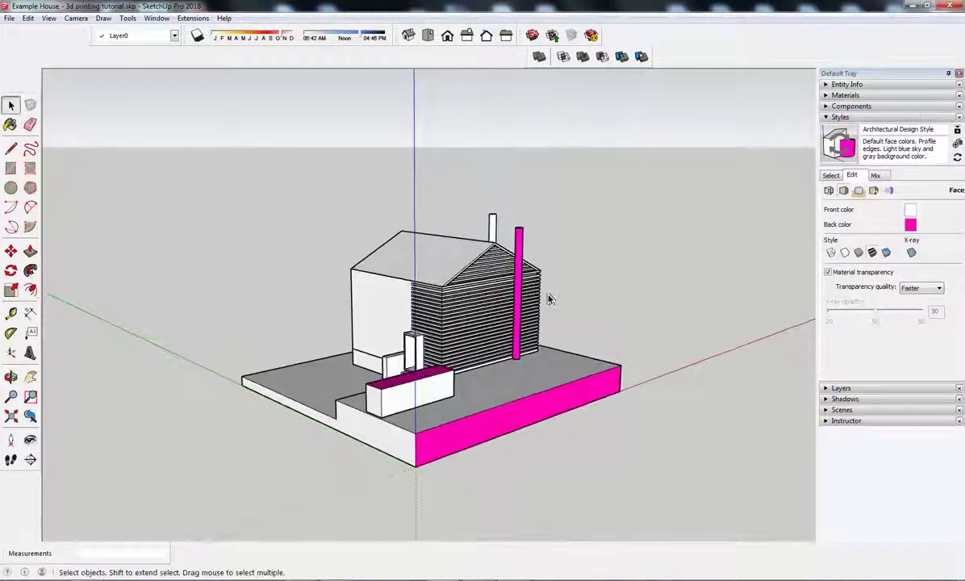
Step: Open the magenta chimney pipe group and reverse its faces
scroll(548, 299, up, 6)
middle_drag(553, 219, 513, 281)
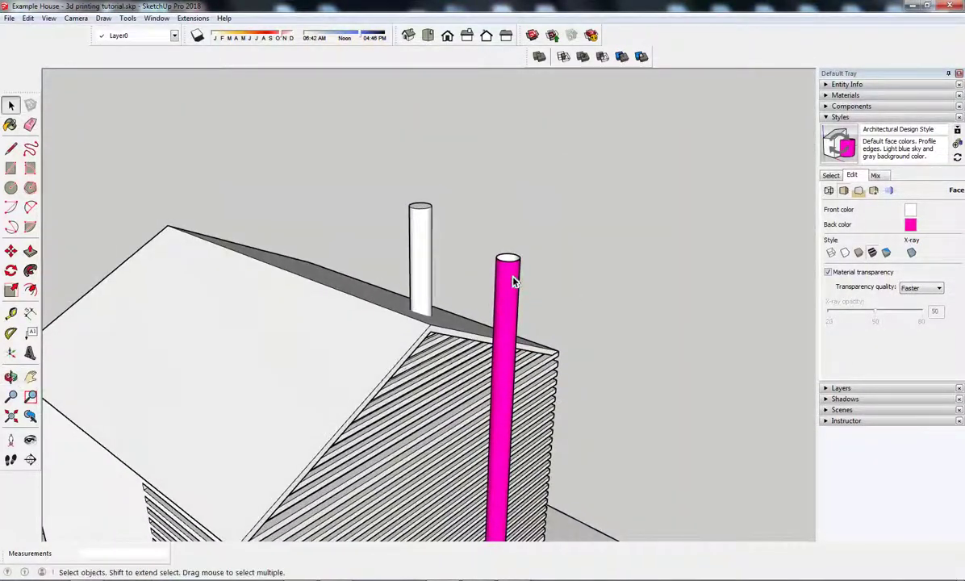
click(508, 279)
double_click(508, 279)
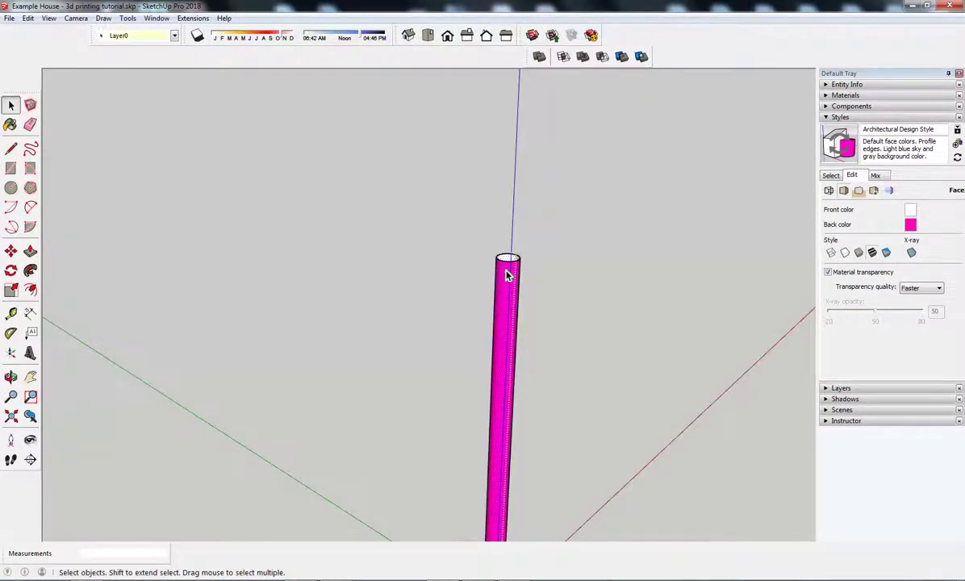
right_click(508, 275)
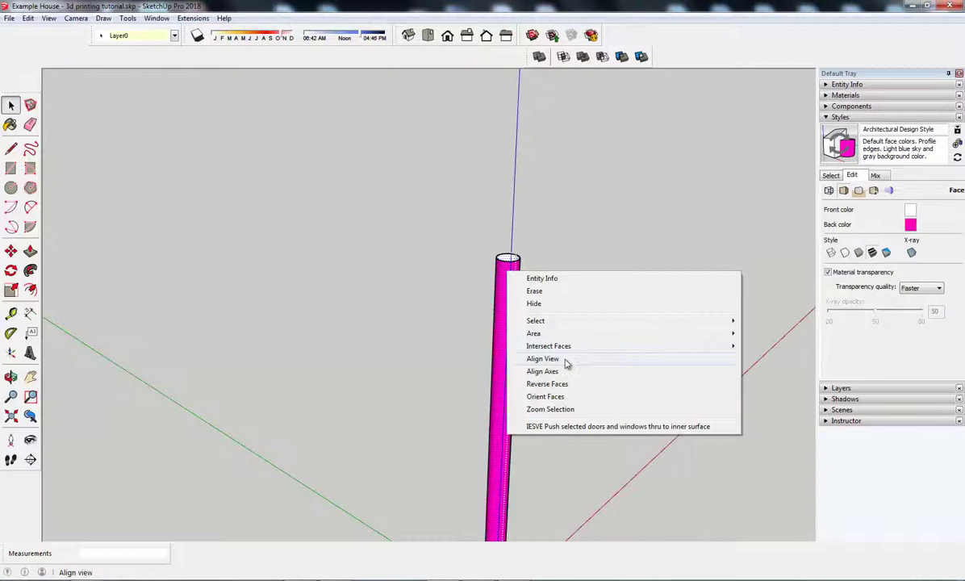
click(566, 384)
Step: Redraw a line across the pipe's top so the cap rebuilds as a white face
middle_drag(565, 379, 515, 257)
scroll(514, 257, up, 4)
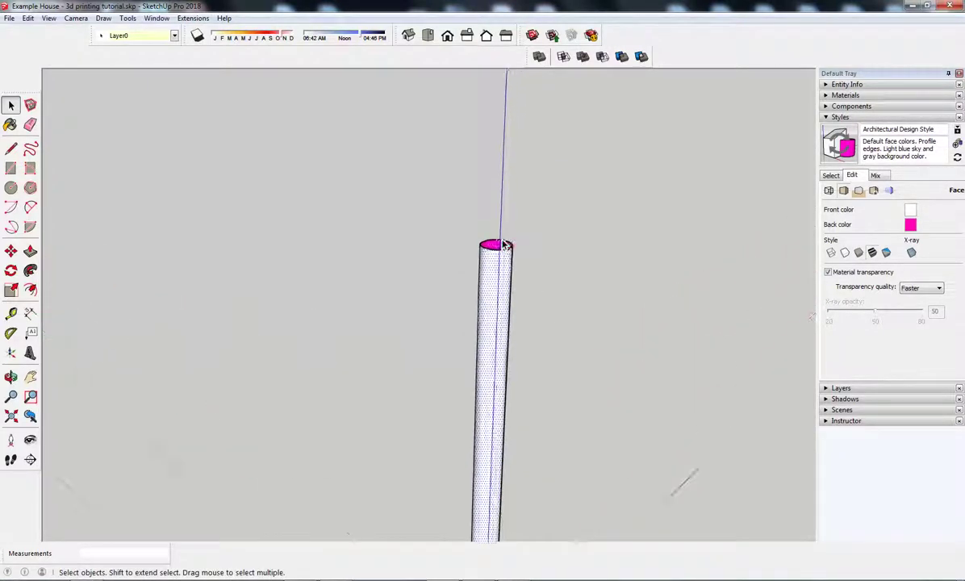
click(11, 149)
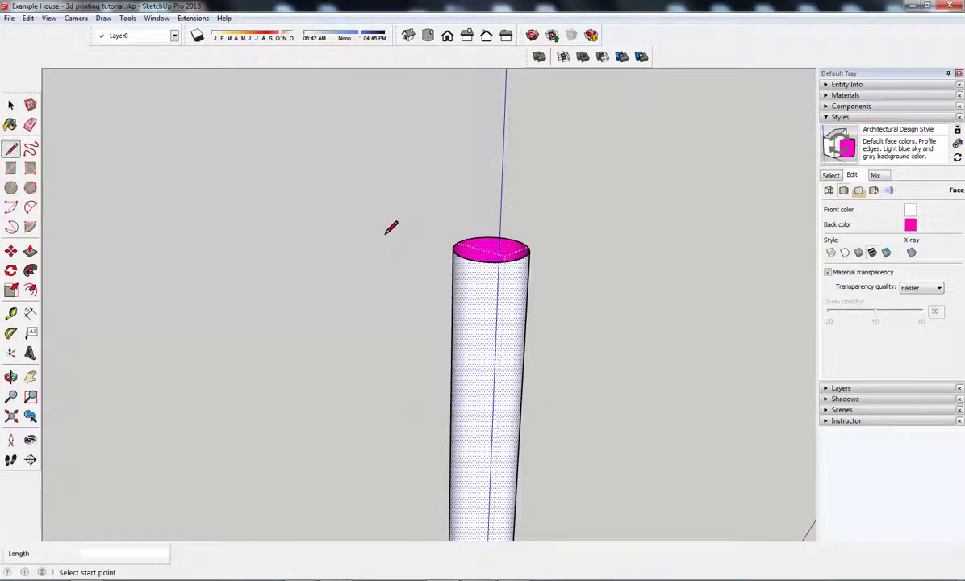
click(529, 254)
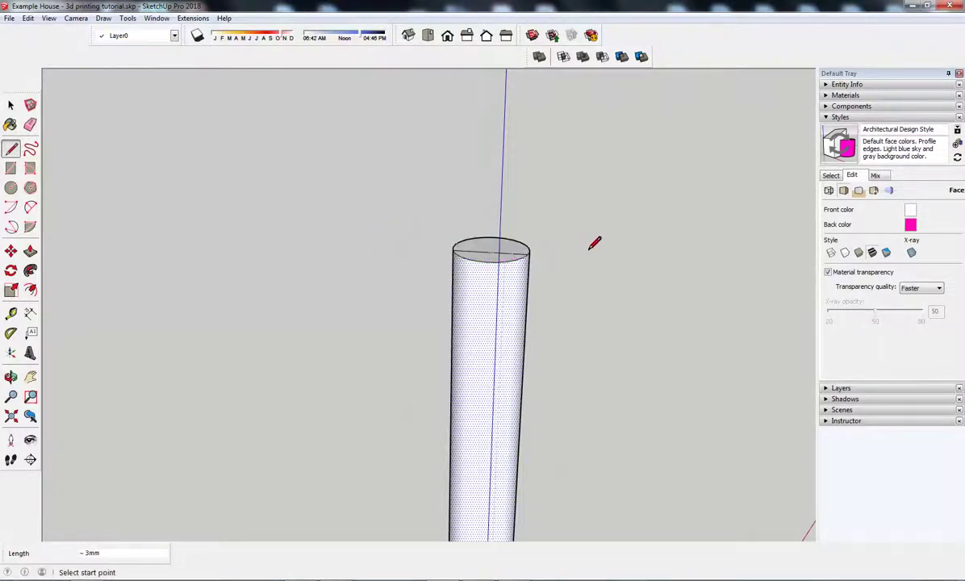
key(space)
click(511, 255)
scroll(535, 261, down, 5)
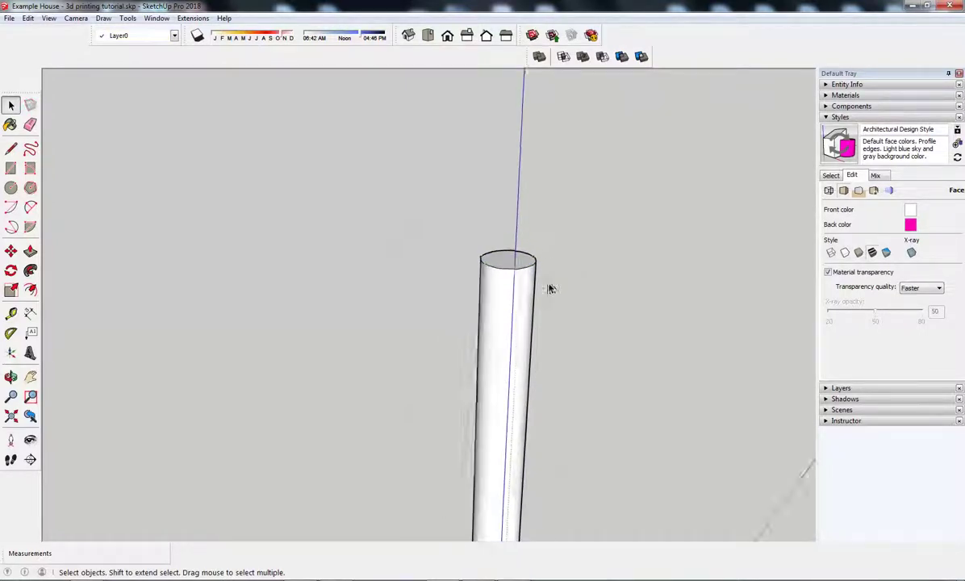
middle_drag(536, 334, 698, 378)
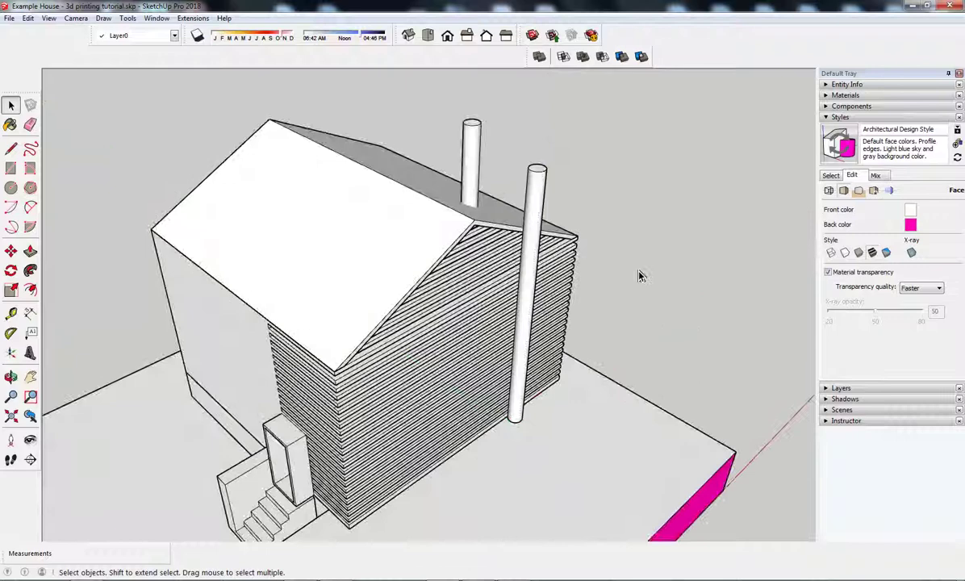
Step: Reverse the faces of the planter block group in front of the house
scroll(629, 271, down, 3)
scroll(430, 415, up, 5)
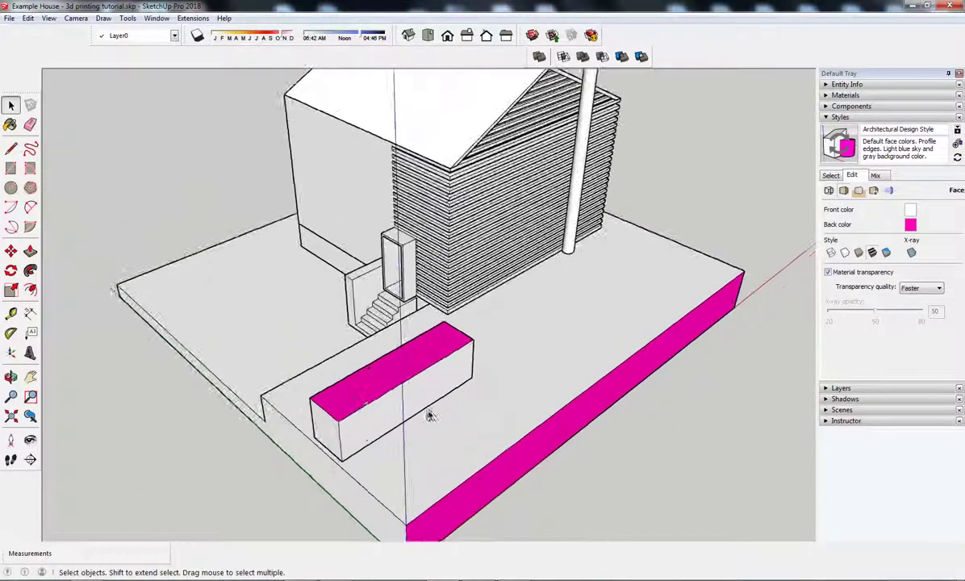
double_click(374, 386)
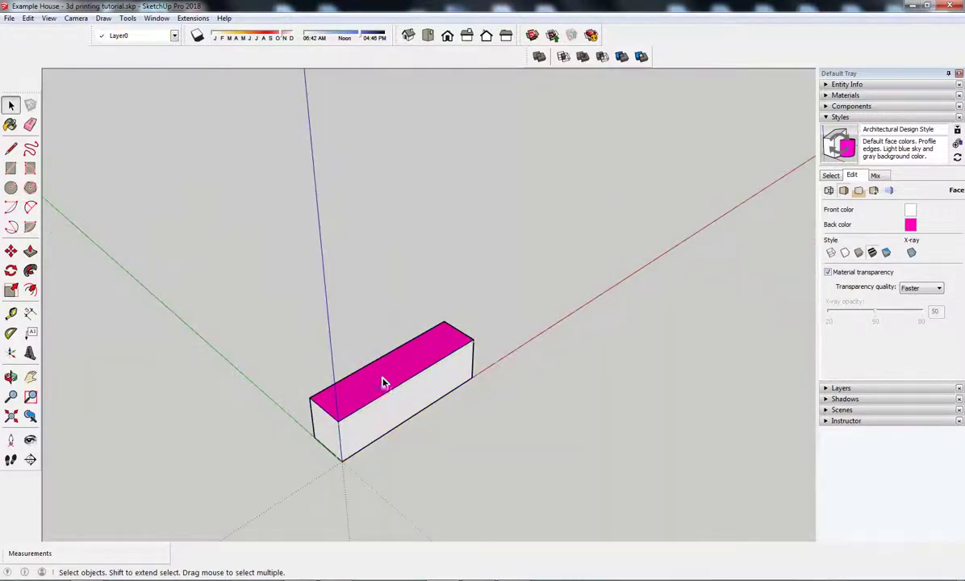
right_click(389, 380)
click(441, 489)
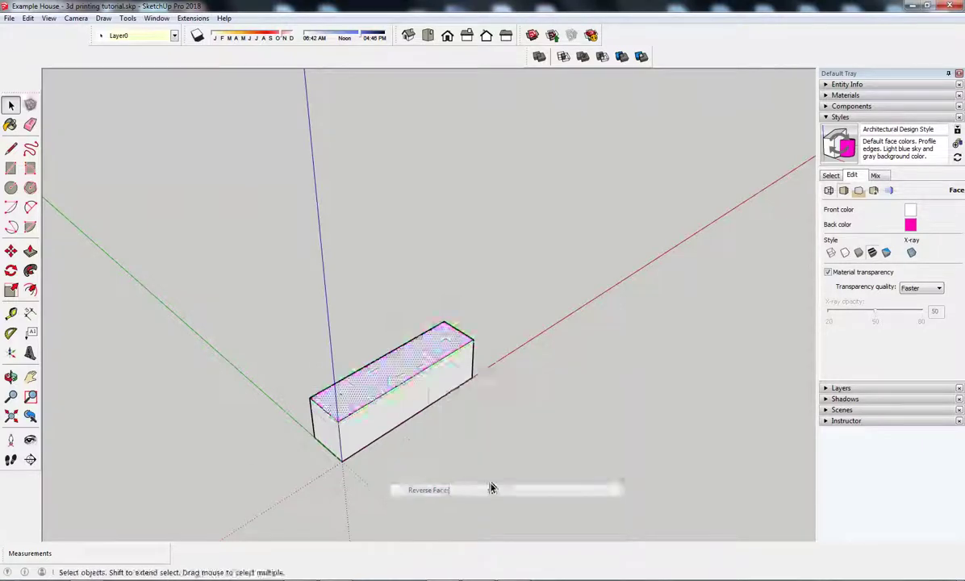
middle_drag(441, 489, 512, 441)
click(520, 441)
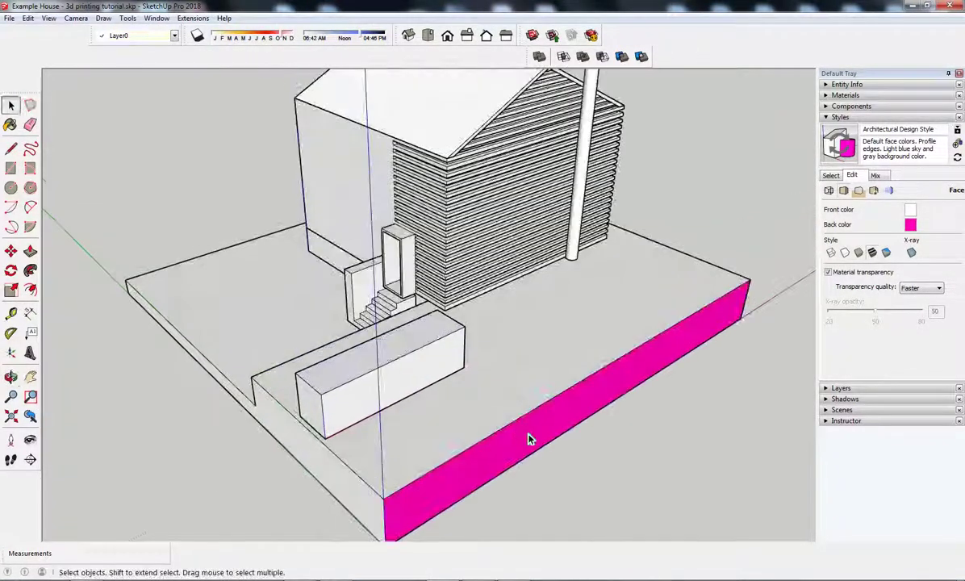
Step: Reverse the magenta side face inside the base slab group
double_click(575, 415)
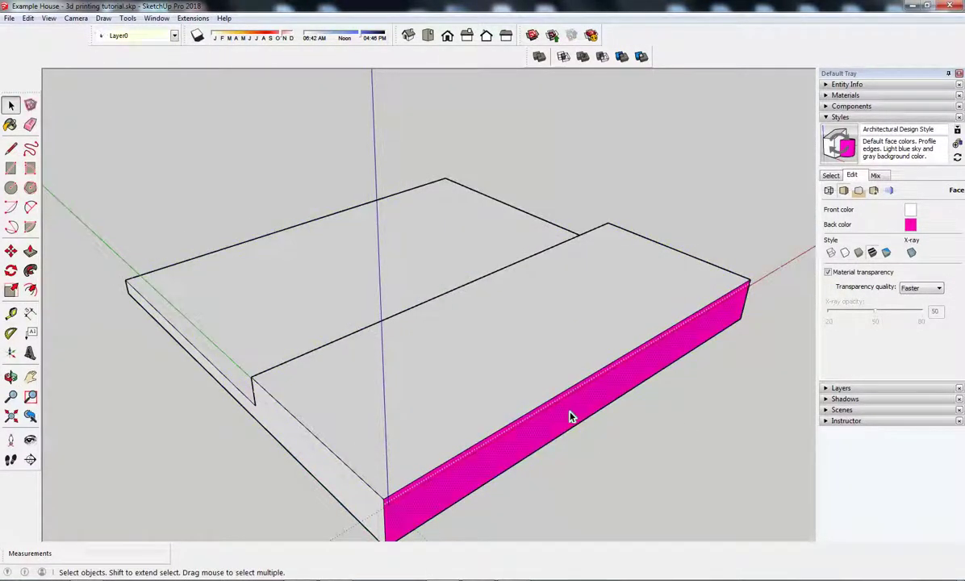
right_click(569, 416)
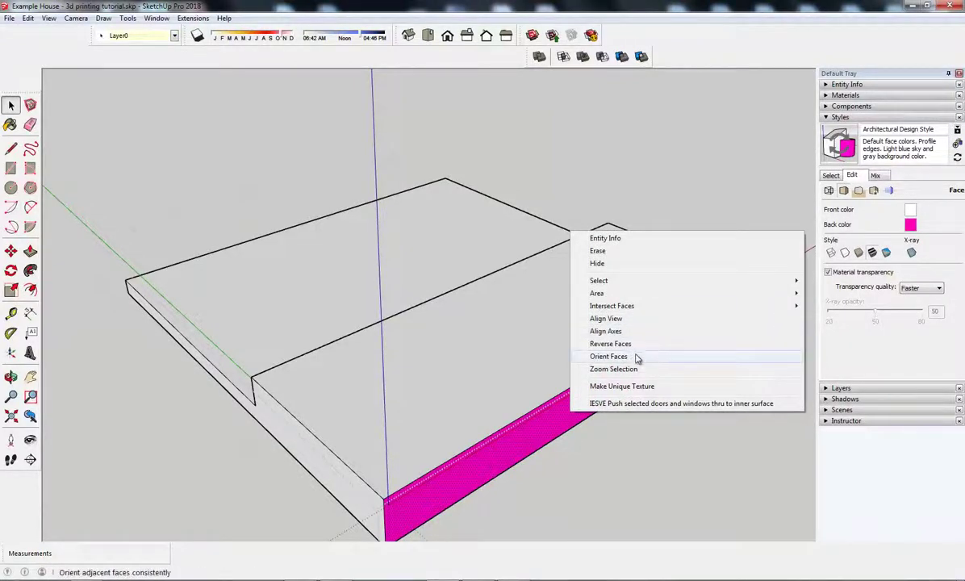
click(613, 344)
click(646, 456)
middle_drag(646, 457, 212, 155)
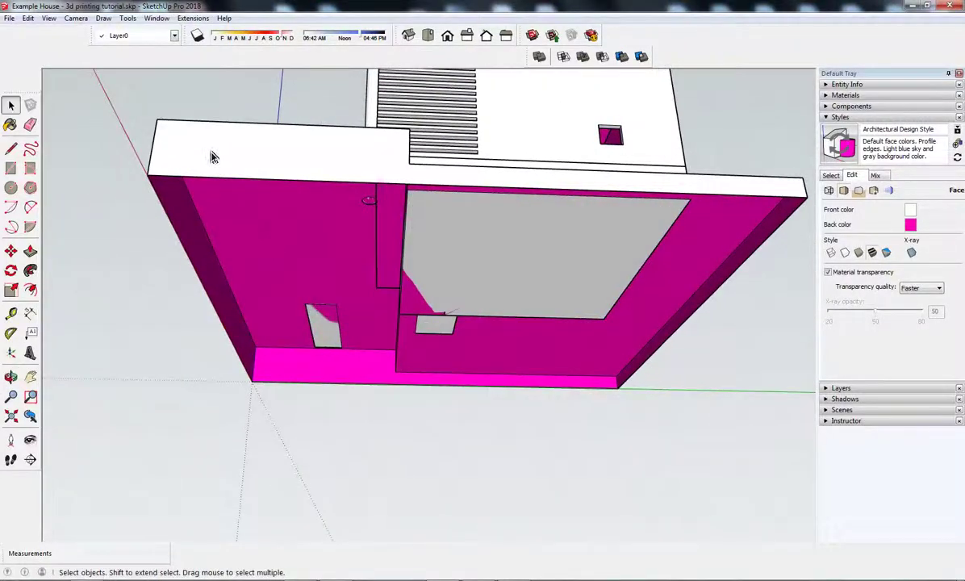
Step: Draw a corner-to-corner diagonal on the slab underside, then delete it, leaving one grey face
double_click(249, 192)
click(11, 148)
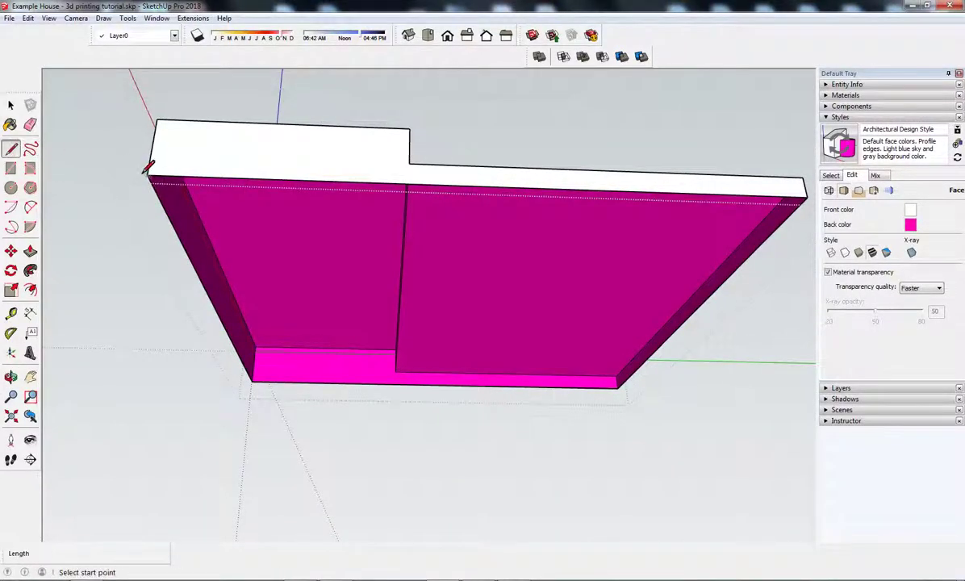
click(617, 387)
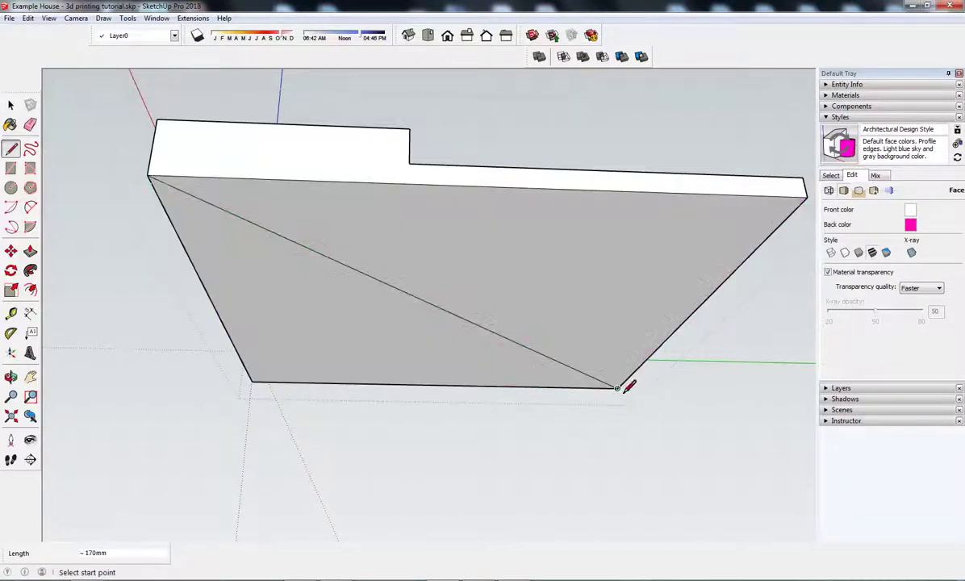
key(space)
click(528, 347)
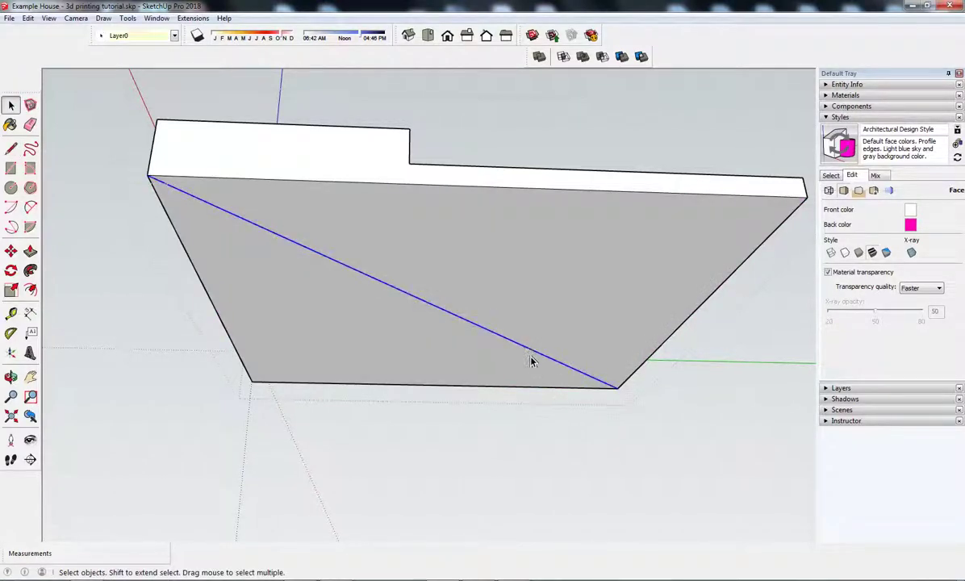
key(Delete)
middle_drag(543, 146, 668, 403)
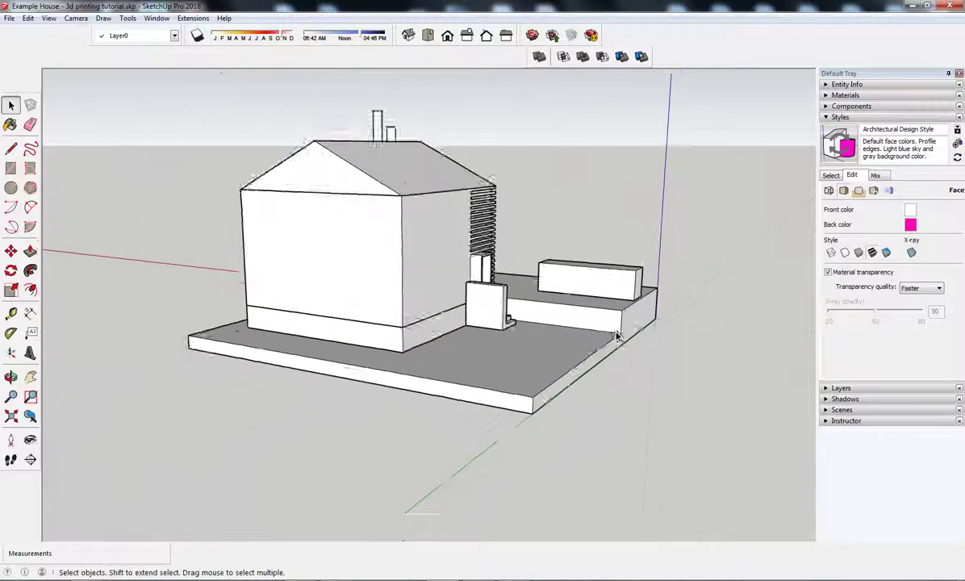
middle_drag(451, 323, 520, 354)
Step: Delete the stray diagonal edge across the small window's pink pane
scroll(565, 362, up, 8)
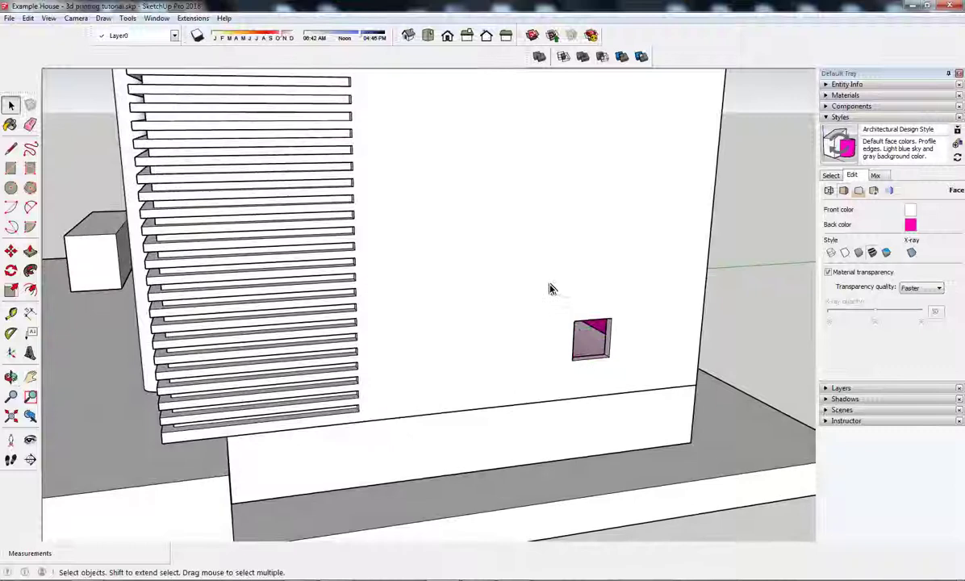
middle_drag(540, 247, 531, 315)
scroll(532, 316, down, 6)
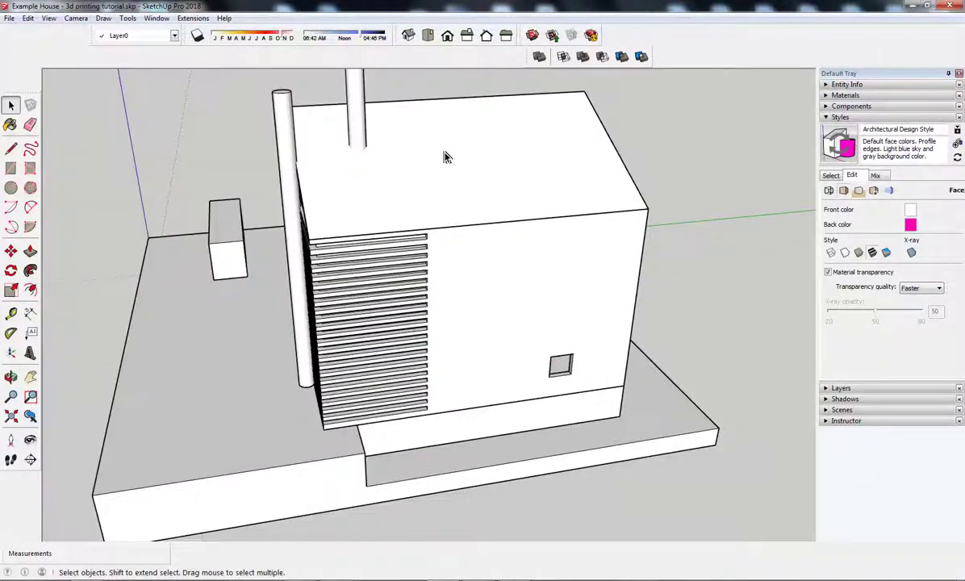
scroll(587, 384, up, 6)
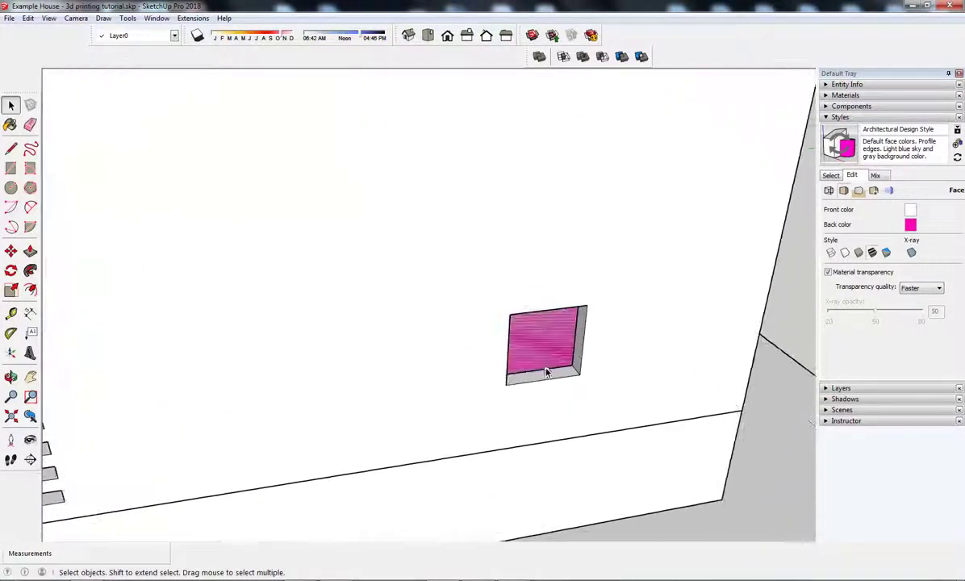
middle_drag(543, 370, 550, 289)
scroll(568, 263, down, 5)
scroll(532, 289, up, 5)
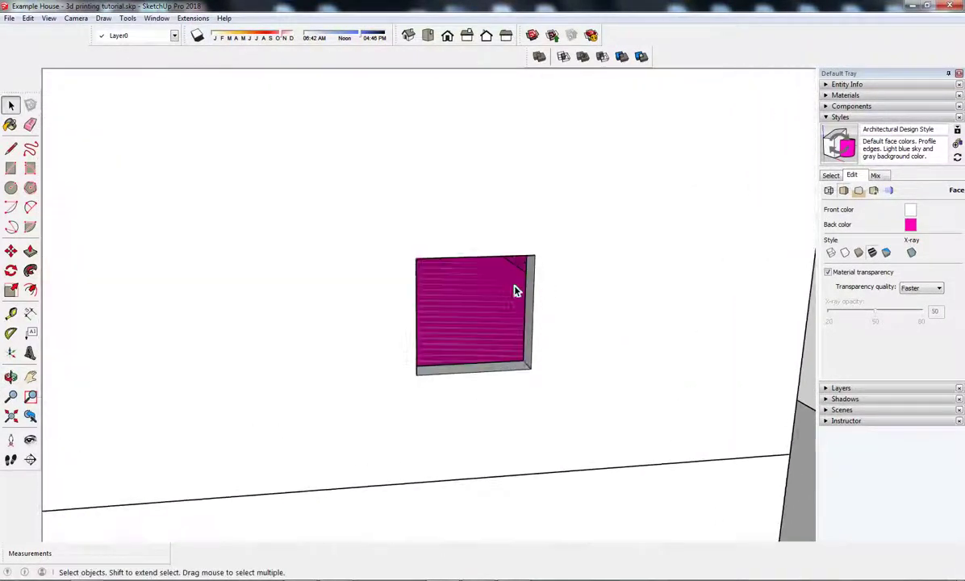
click(11, 150)
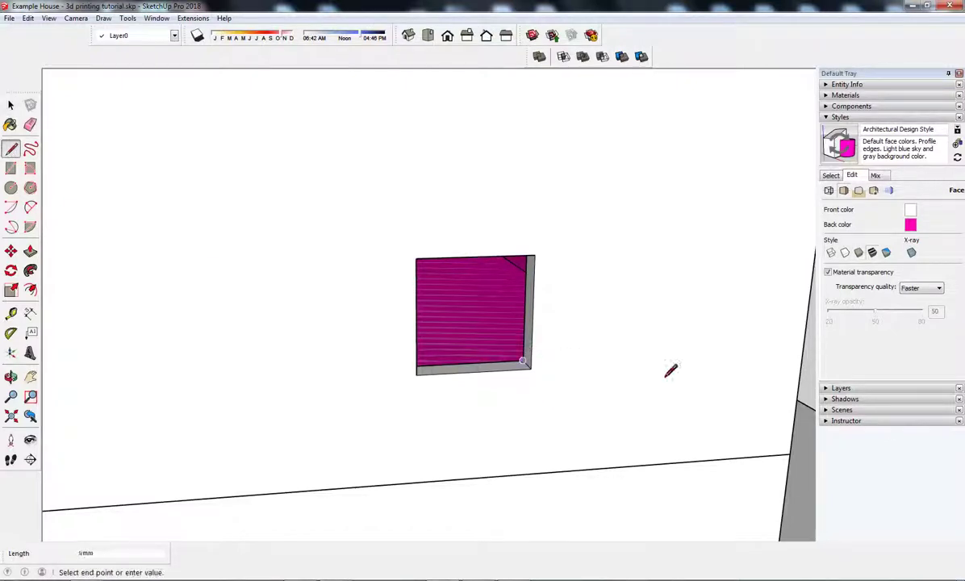
middle_drag(671, 370, 637, 399)
key(space)
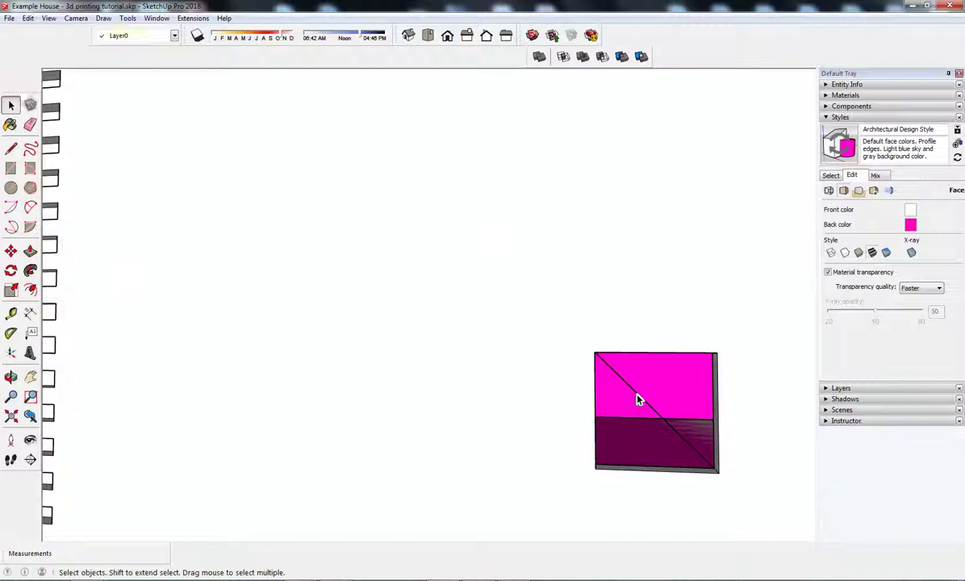
click(637, 399)
key(Delete)
Step: Redraw a diagonal across the pane, lower corner to upper-left, so it shows white
key(l)
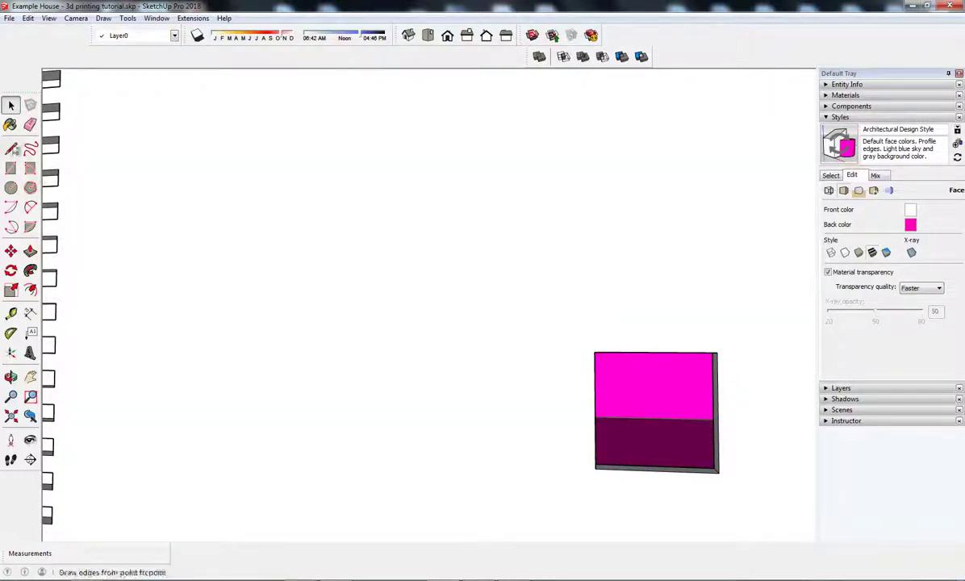
click(713, 467)
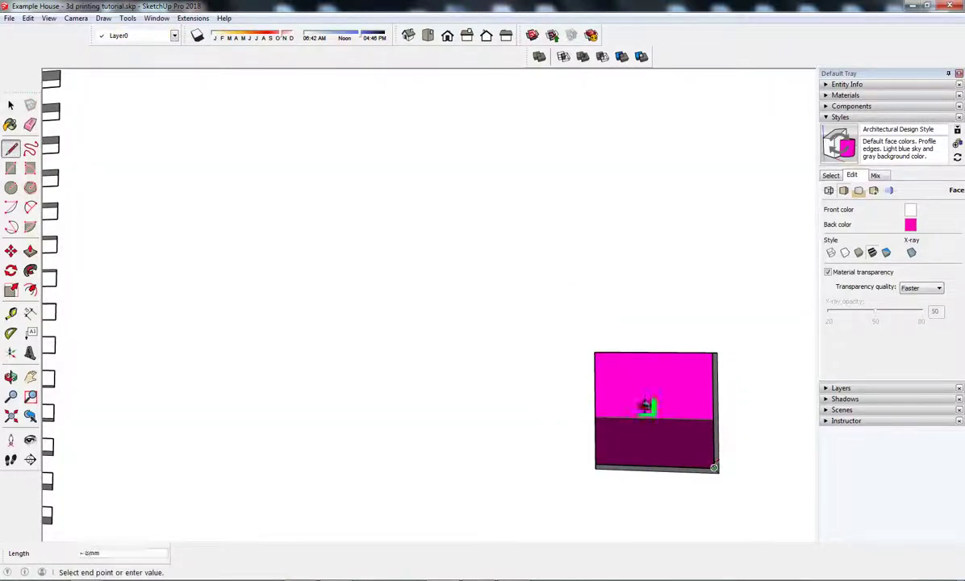
middle_drag(646, 401, 633, 385)
click(242, 119)
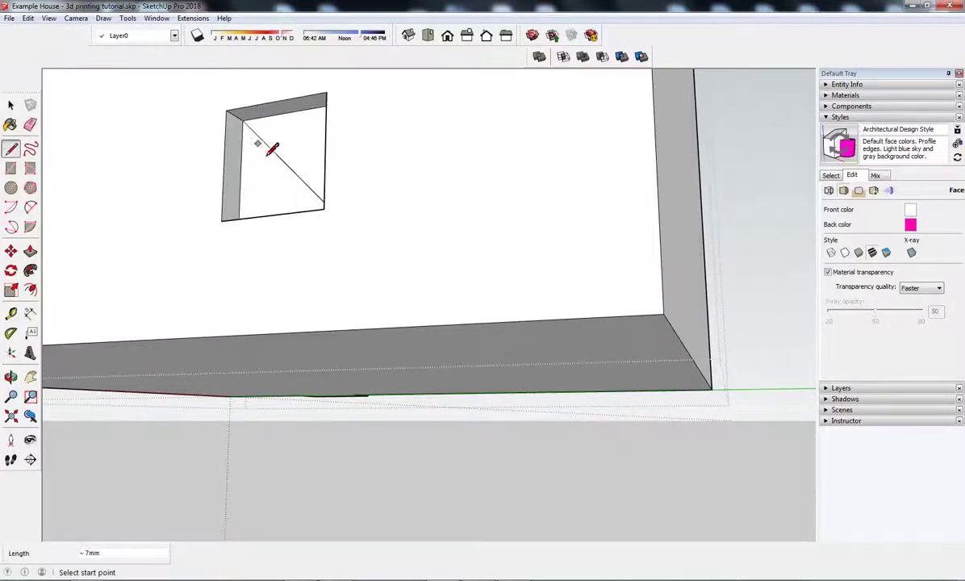
key(space)
middle_drag(273, 157, 565, 290)
Step: Draw a diagonal across the pink door panel so it rebuilds as a white outward face
scroll(484, 297, up, 3)
scroll(516, 266, up, 2)
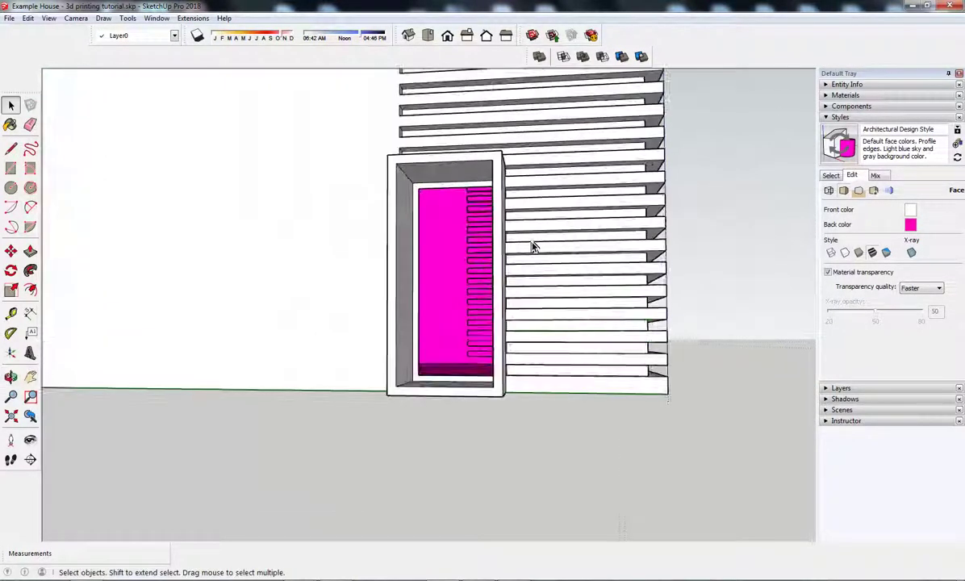
mouse_move(534, 247)
middle_down()
mouse_move(467, 280)
mouse_move(452, 274)
mouse_move(573, 426)
middle_up()
click(11, 149)
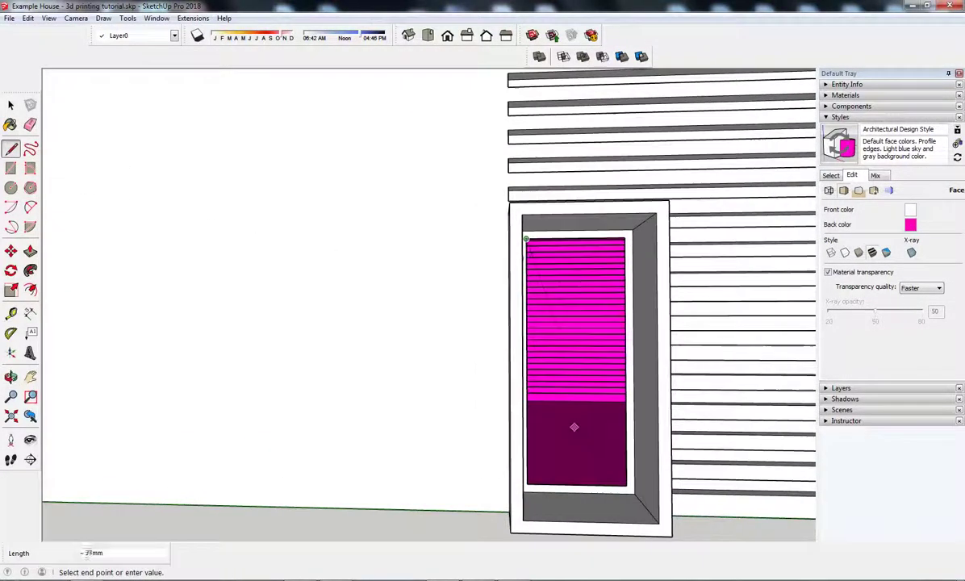
click(626, 485)
key(space)
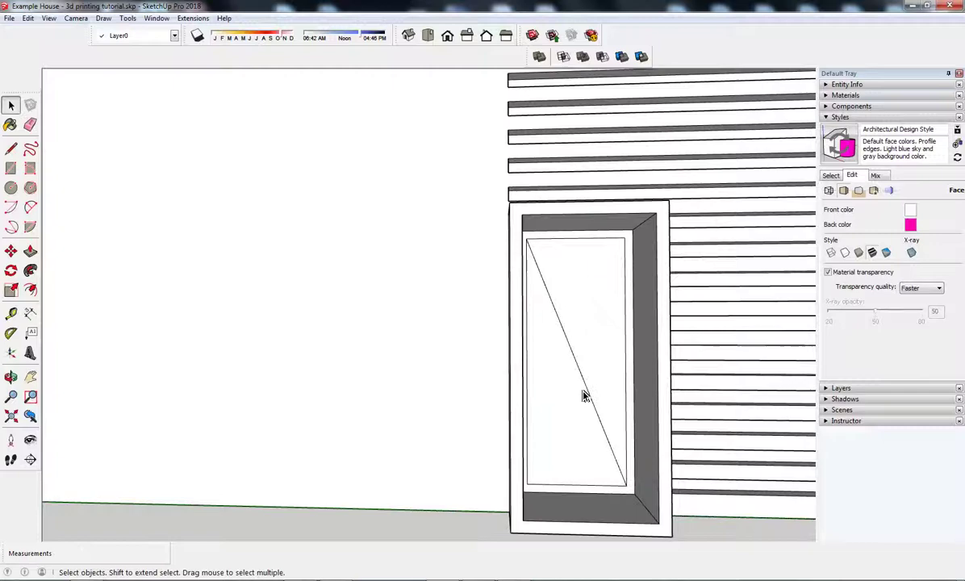
click(584, 384)
scroll(584, 382, down, 5)
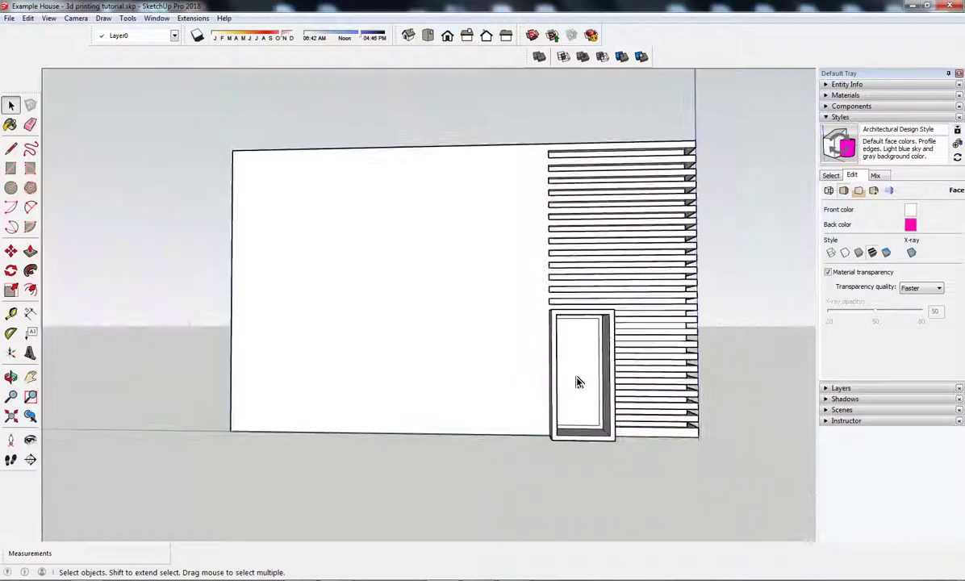
middle_drag(744, 338, 554, 317)
scroll(554, 316, down, 5)
scroll(513, 244, up, 3)
middle_drag(513, 244, 571, 308)
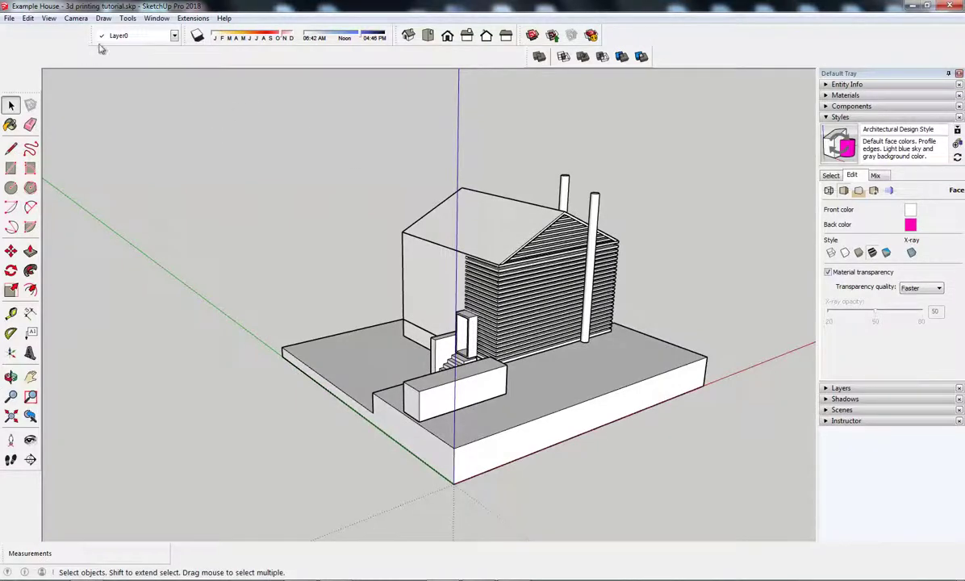
Step: Export the model as STL to Example House - 3d printing tutorial.stl, overwriting the old file
click(10, 18)
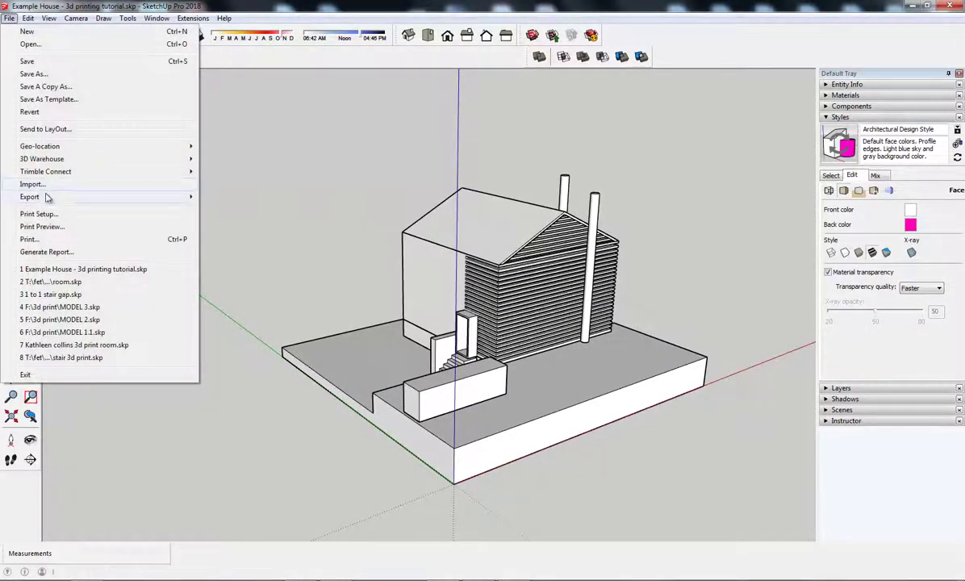
mouse_move(105, 199)
click(233, 196)
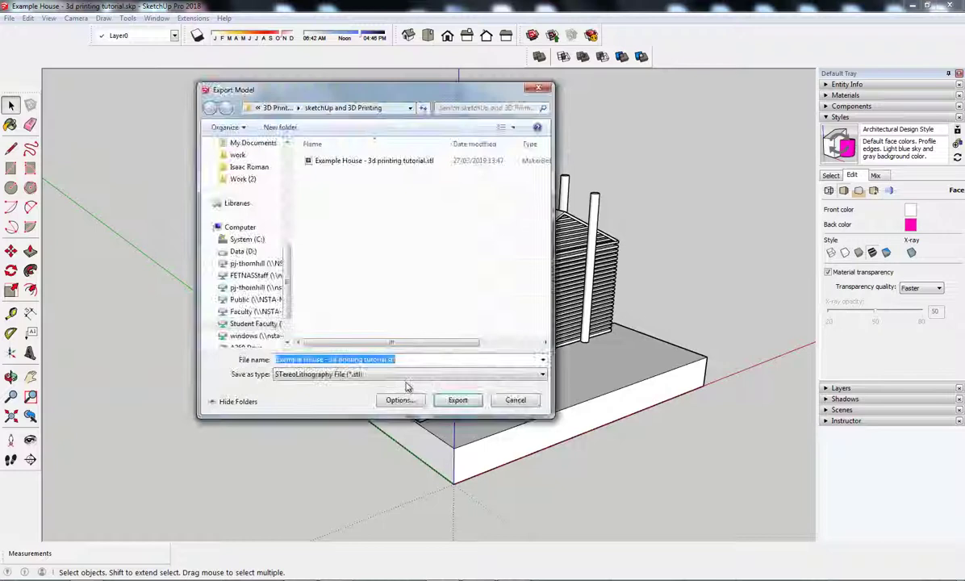
click(460, 401)
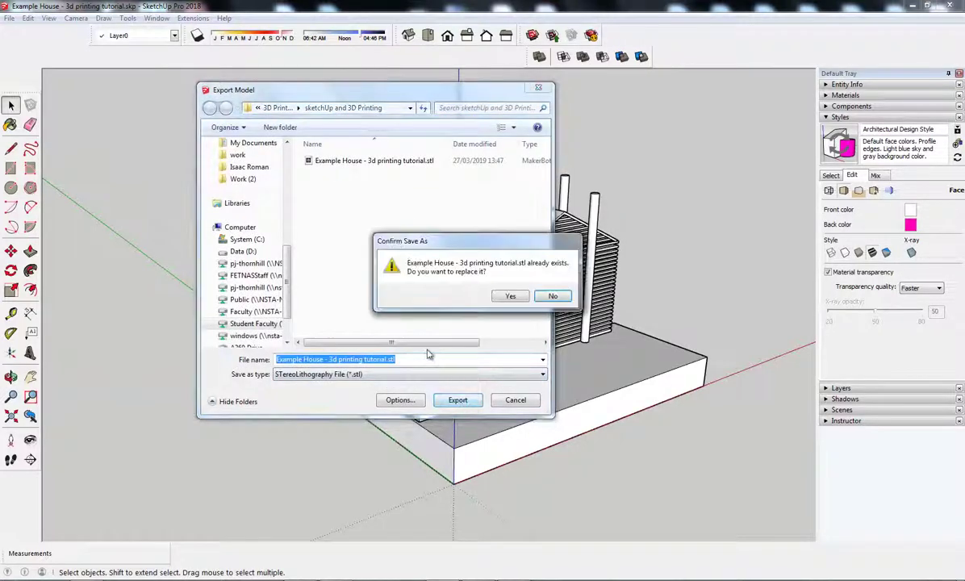
click(519, 299)
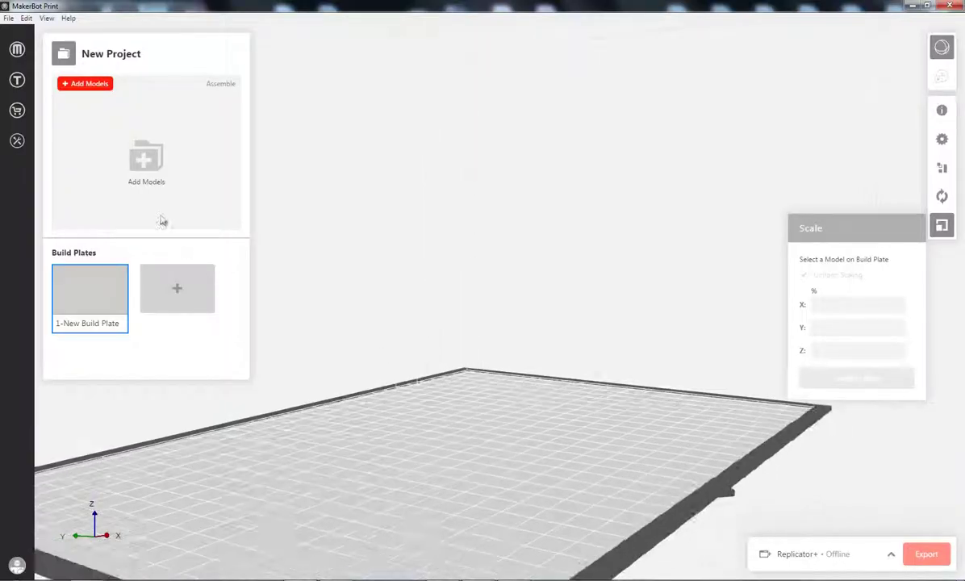
Step: Add Example House - 3d printing tutorial.stl to the MakerBot Print build plate
click(146, 157)
click(421, 185)
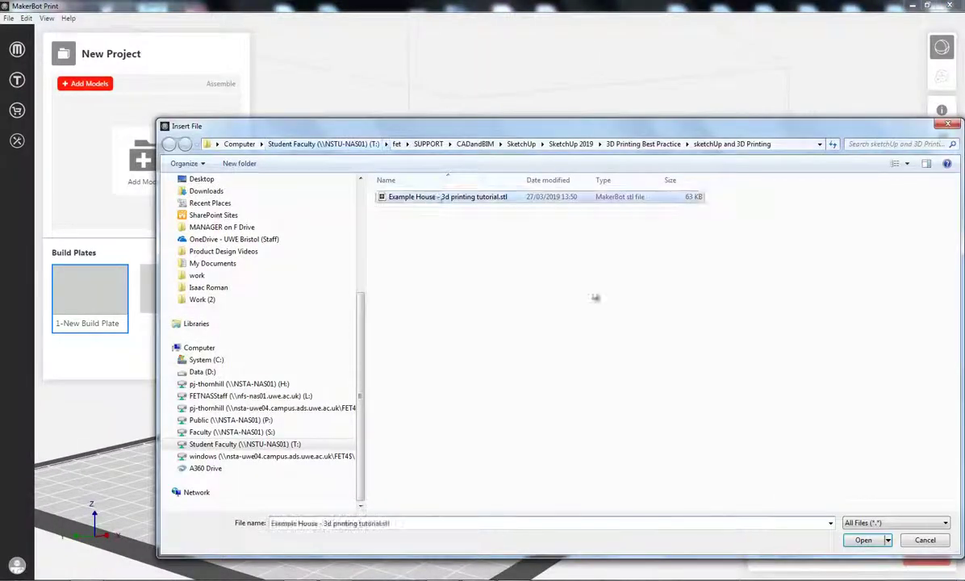
click(865, 539)
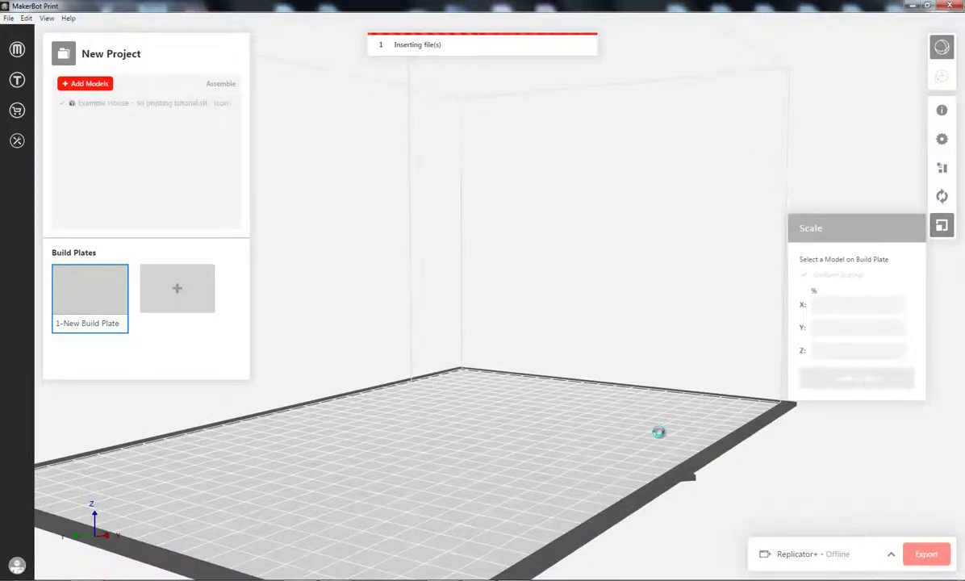
right_drag(720, 430, 524, 448)
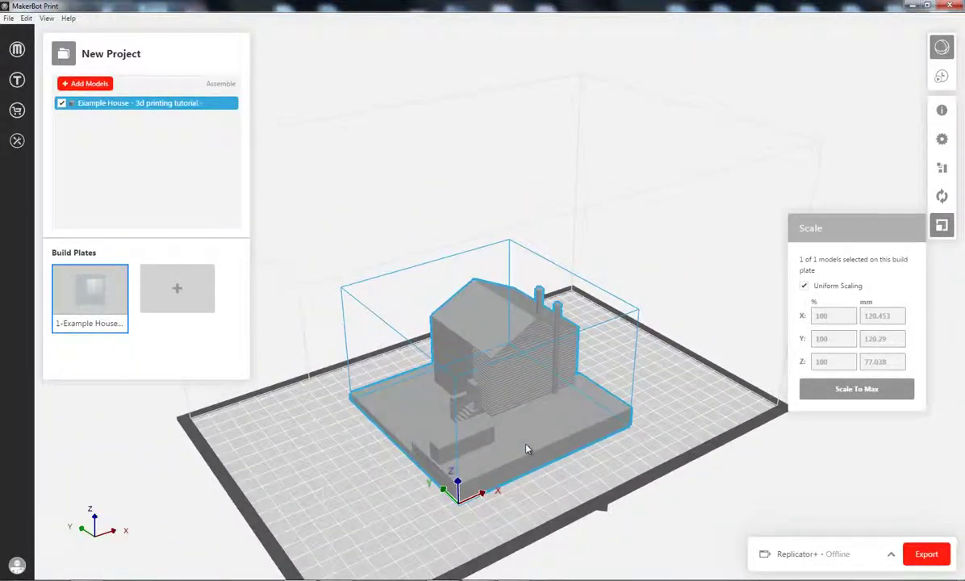